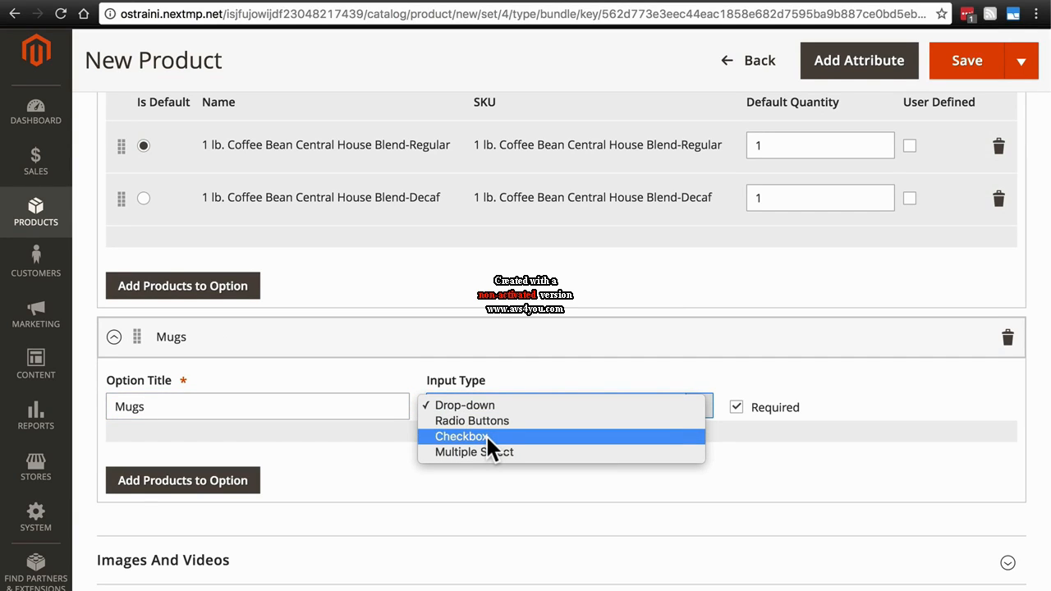
Make the Mugs option a non-required Checkbox option and add On-the-go Mug and Camper's Thermos to it.
click(487, 438)
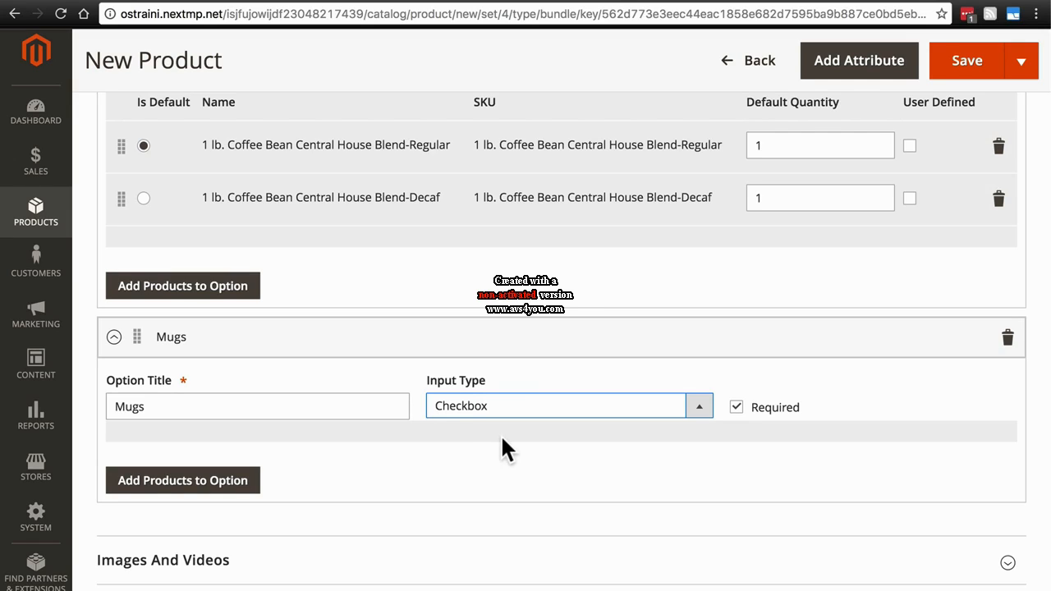
click(737, 408)
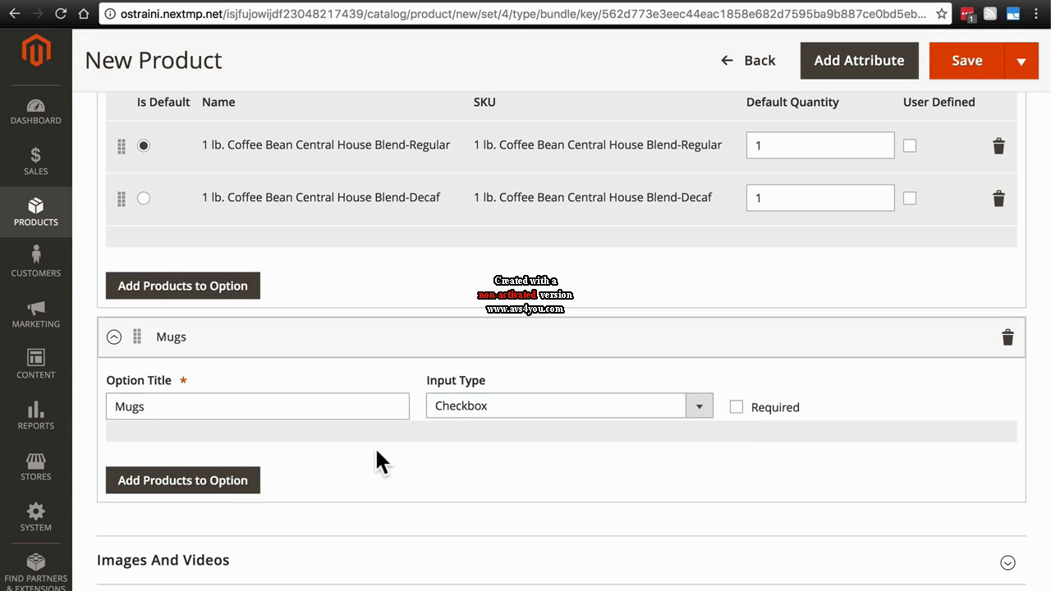
click(167, 484)
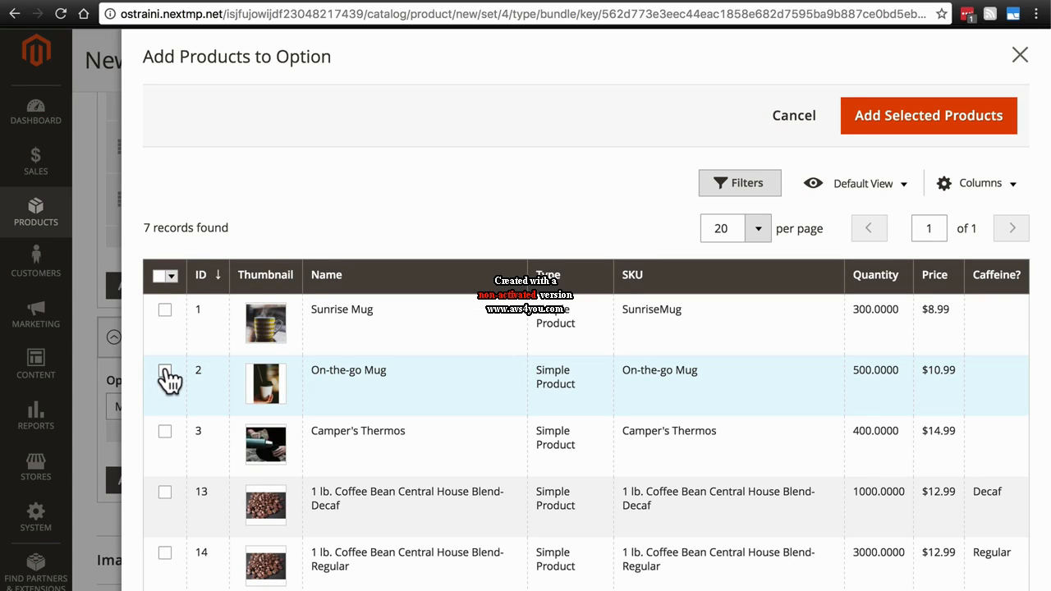
click(165, 373)
click(165, 432)
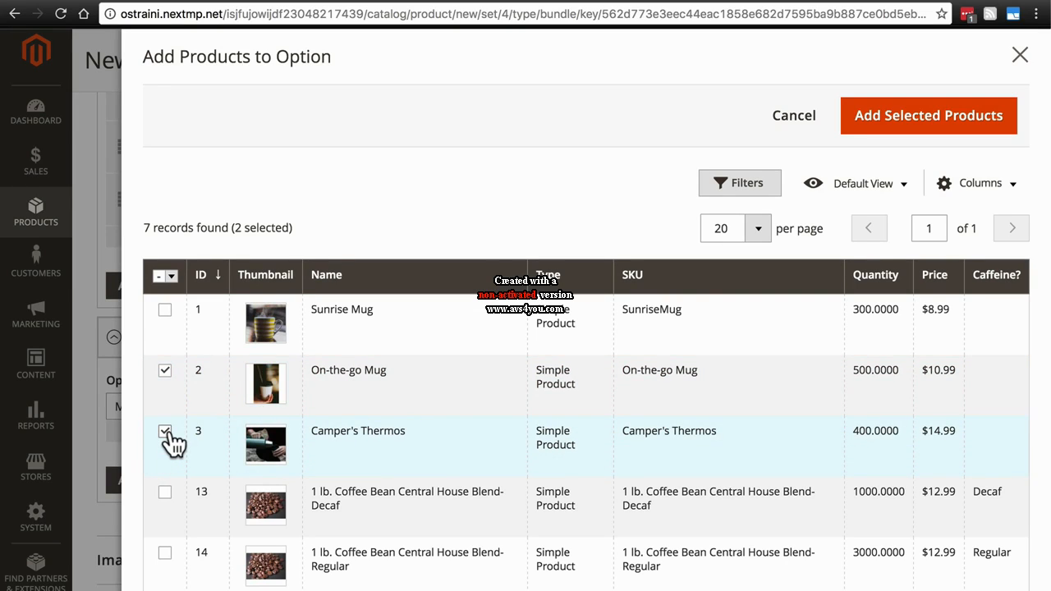
click(941, 125)
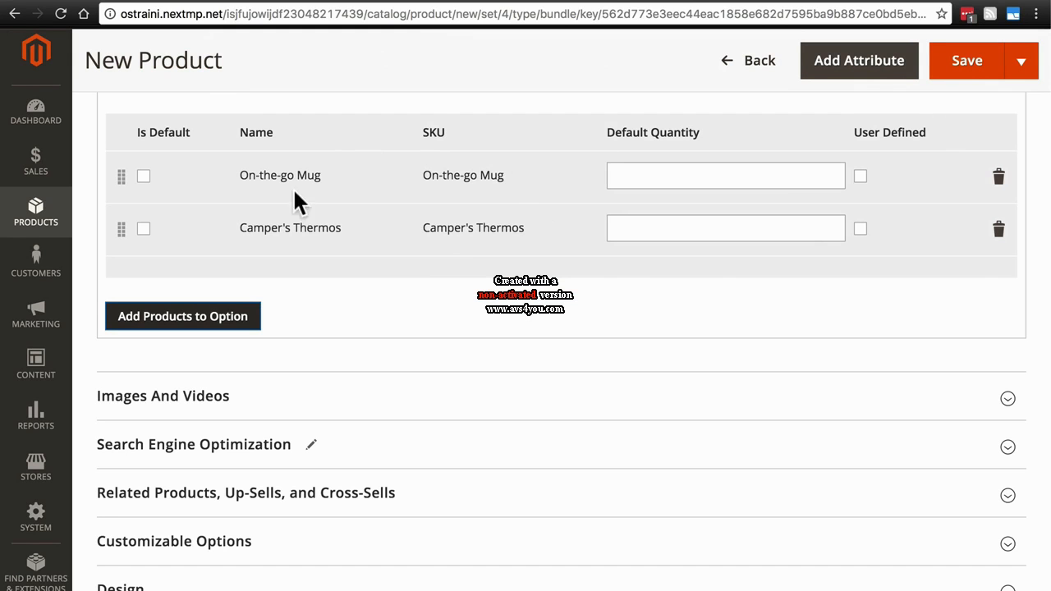
scroll(449, 201, up, 2)
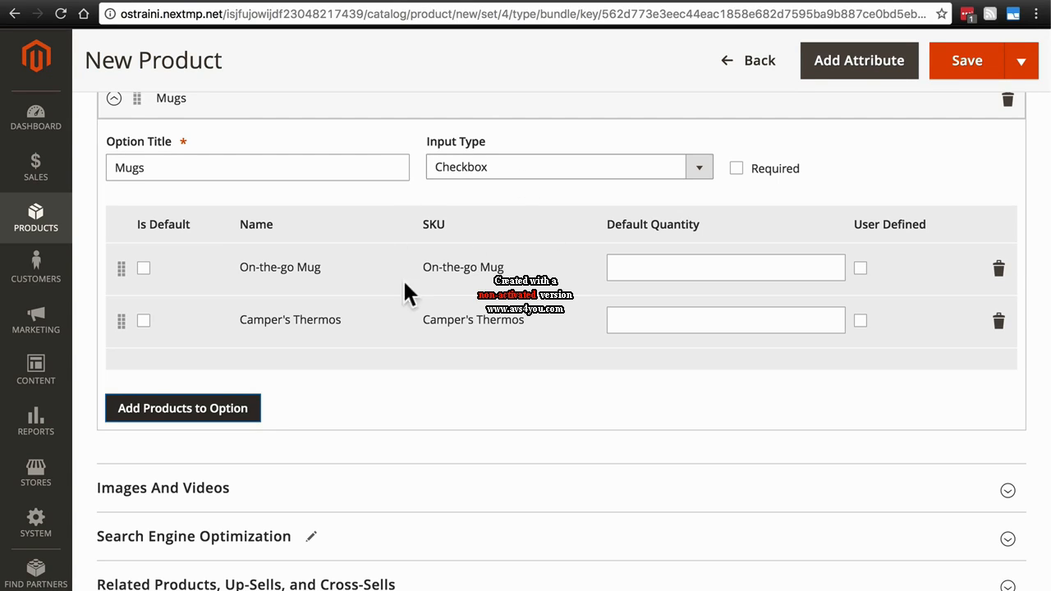
scroll(532, 302, up, 1)
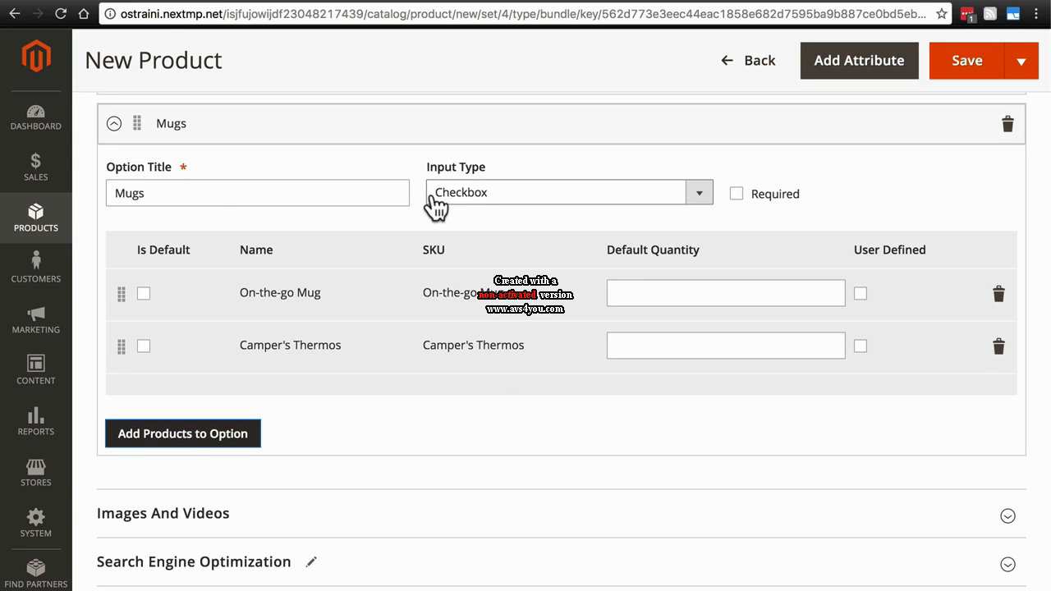
click(633, 296)
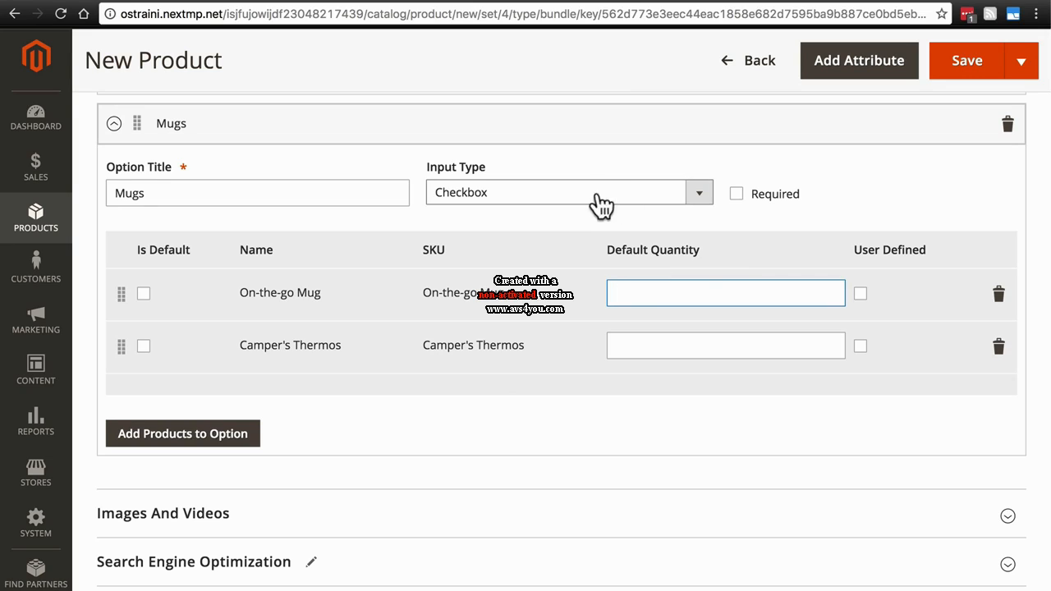
click(860, 294)
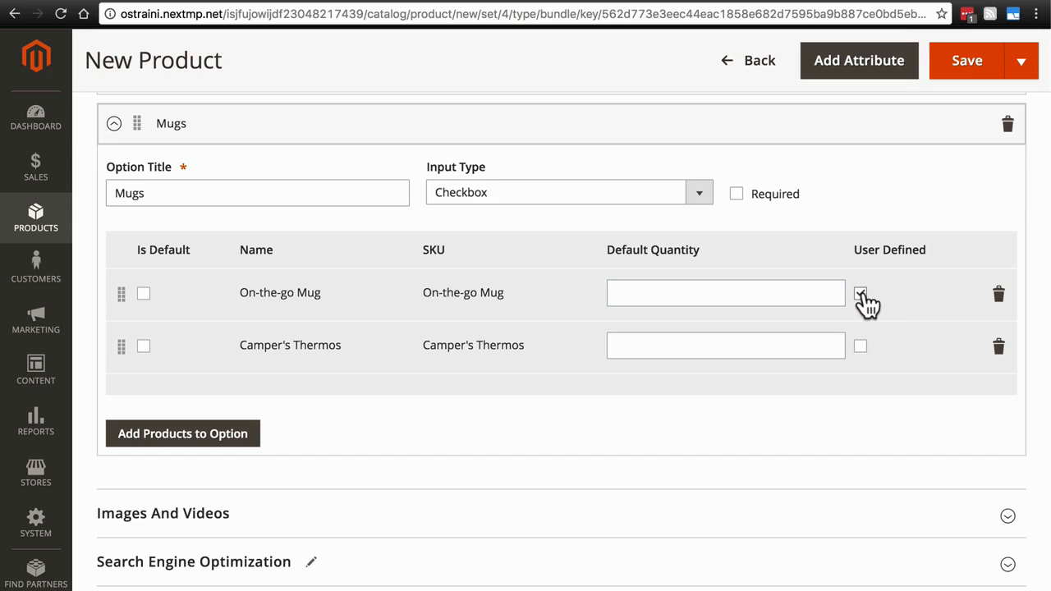
click(861, 293)
click(860, 294)
click(860, 294)
click(702, 200)
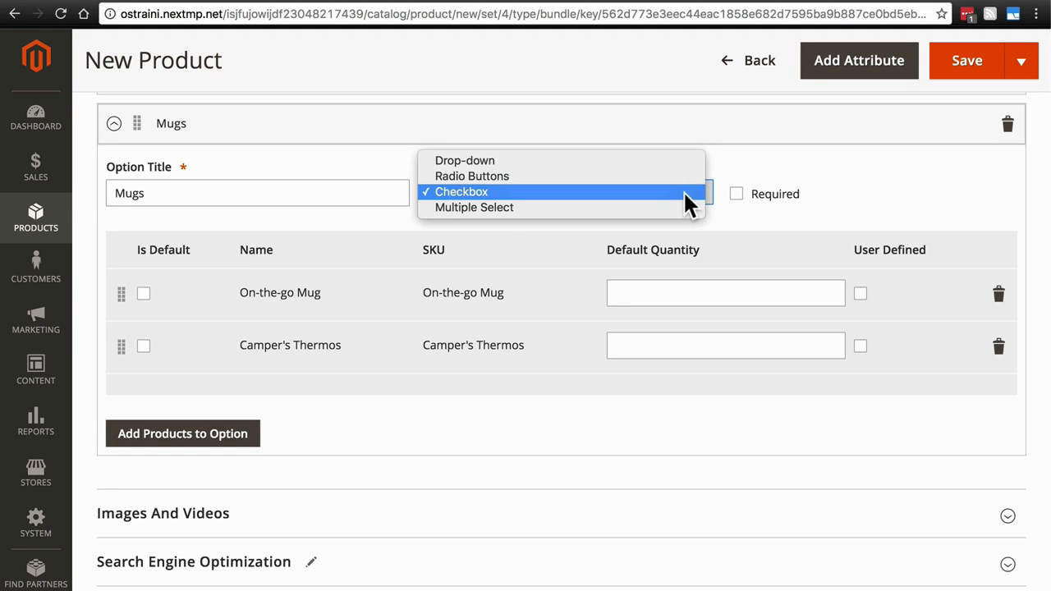
click(684, 191)
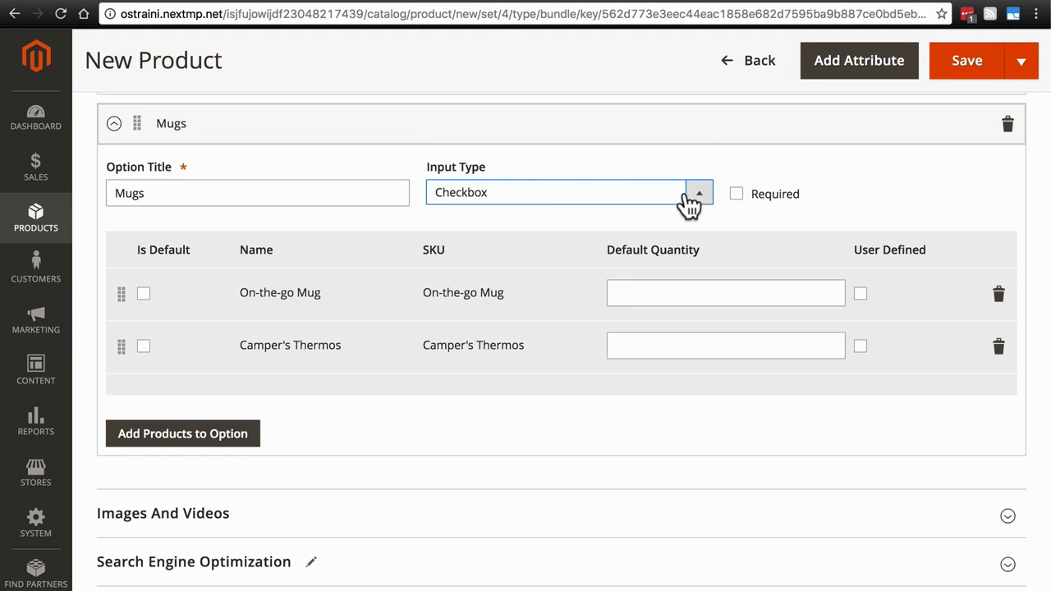
Set the default quantity to 1 for both On-the-go Mug and Camper's Thermos in the Mugs option.
click(711, 292)
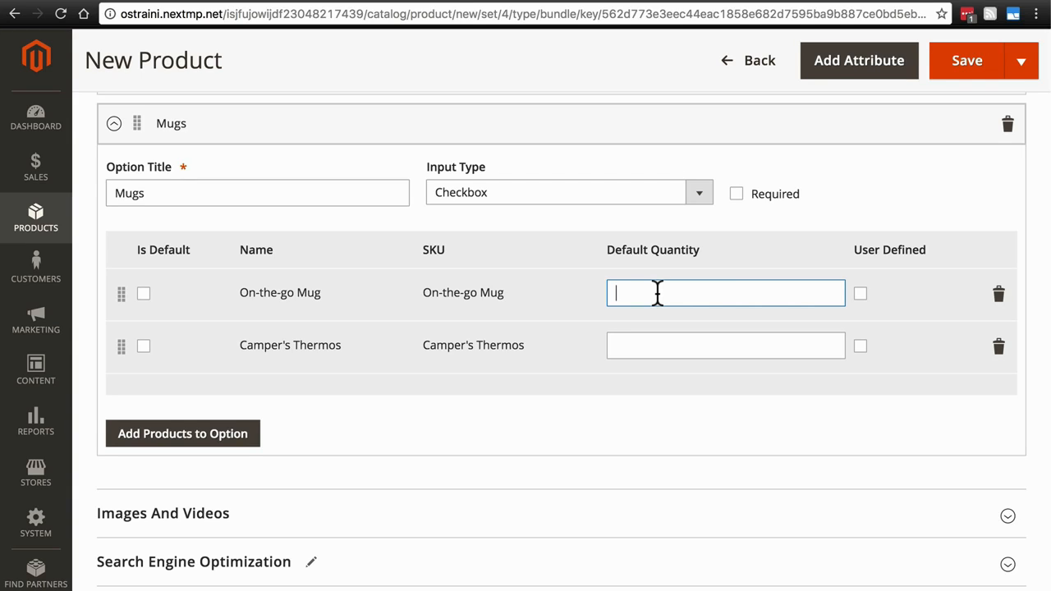
text(1)
click(639, 343)
text(1)
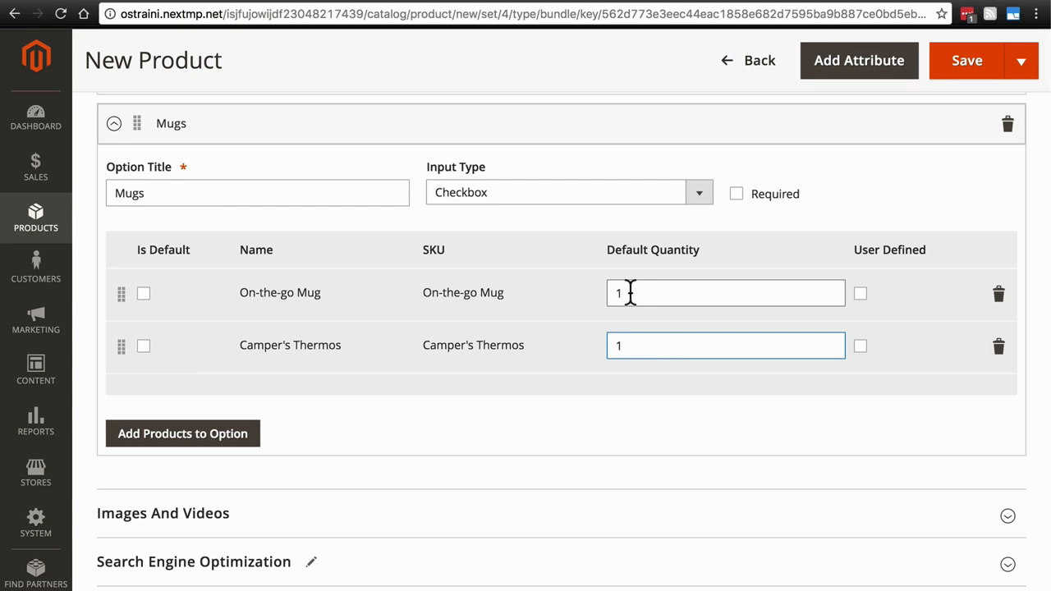
click(572, 303)
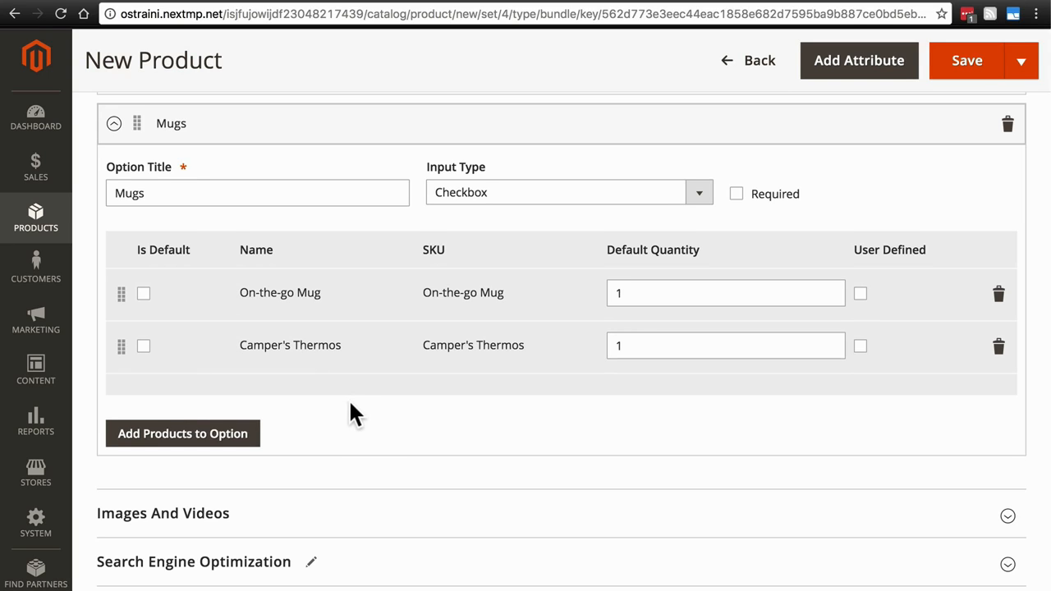
Add a new bundle option titled "Sunrise Mug" with Radio Buttons as its input type.
scroll(349, 403, up, 3)
scroll(349, 410, up, 4)
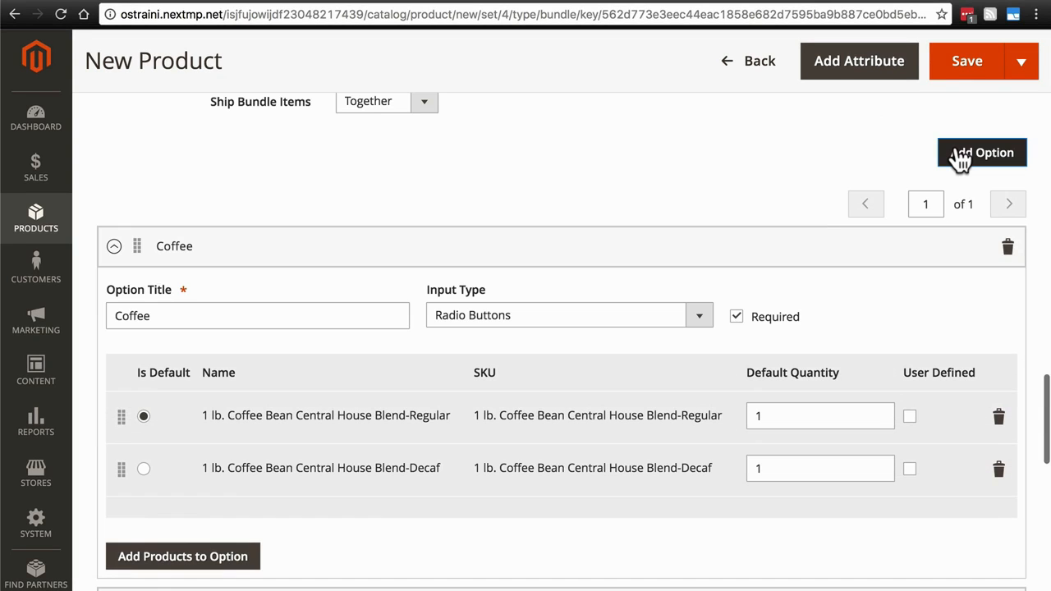
click(959, 160)
scroll(711, 228, down, 10)
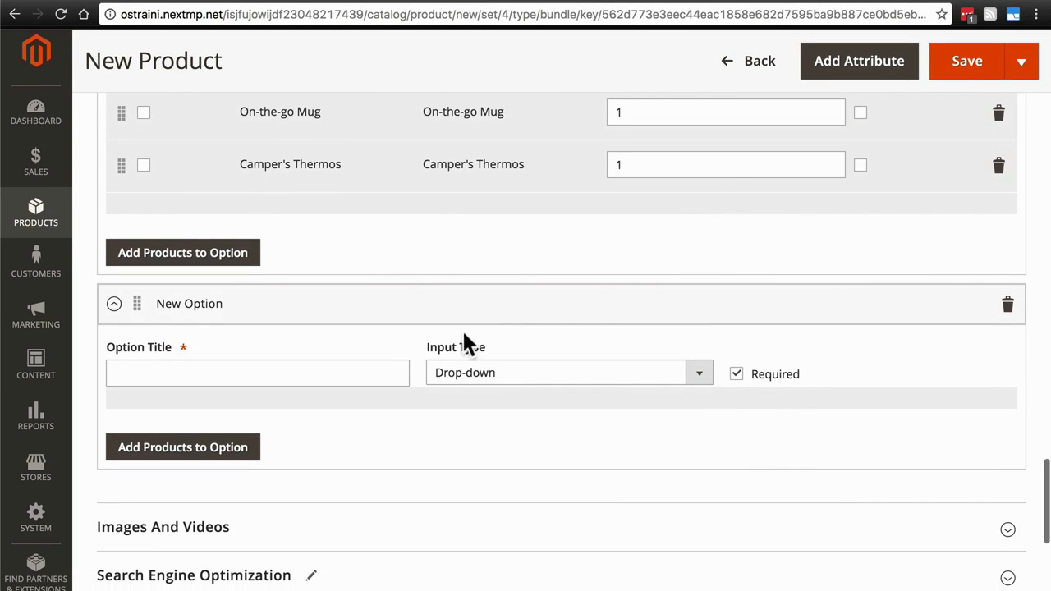
click(344, 369)
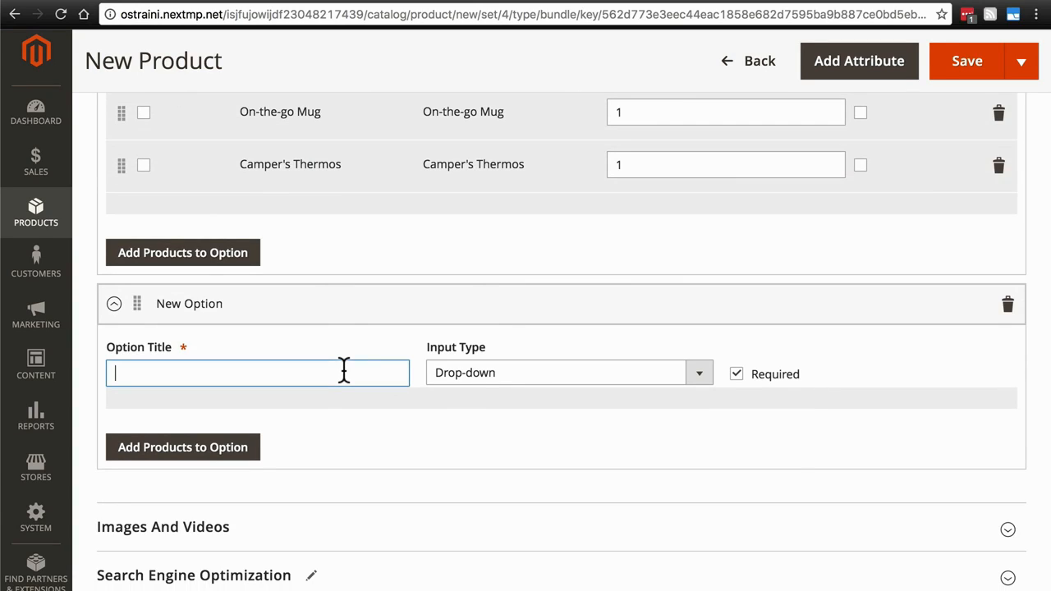
text(Sunrise Mug)
click(481, 374)
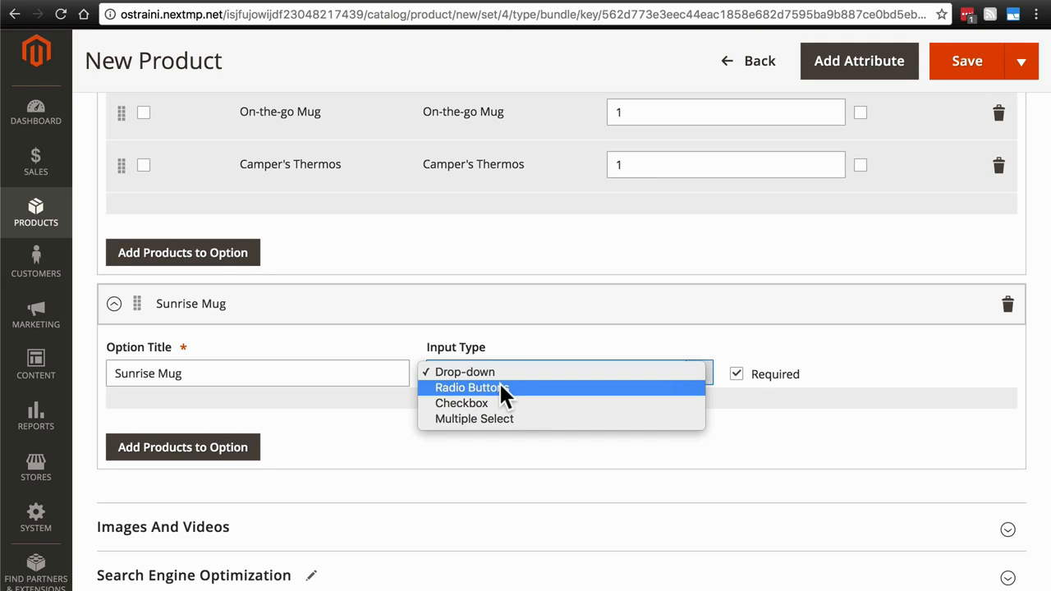
click(504, 383)
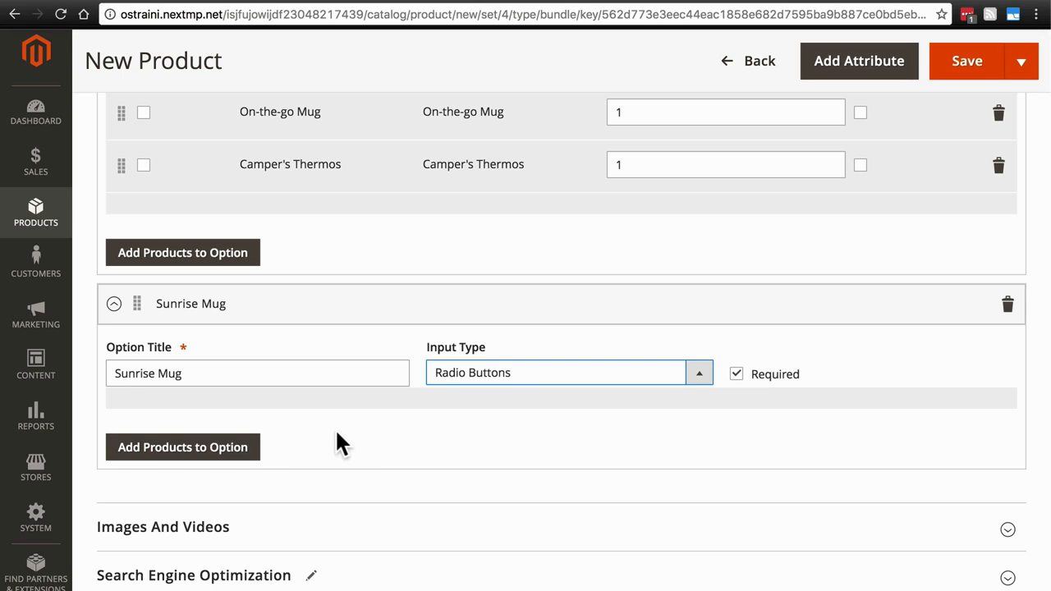
Add the Sunrise Mug product to the Sunrise Mug option as the default selection with a default quantity of 1.
click(159, 447)
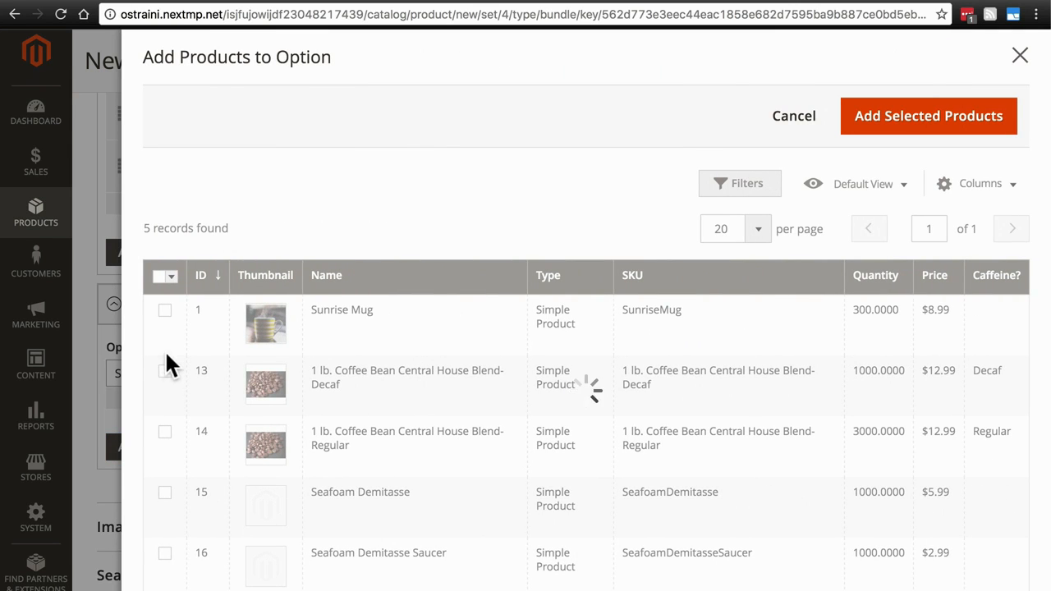
click(165, 310)
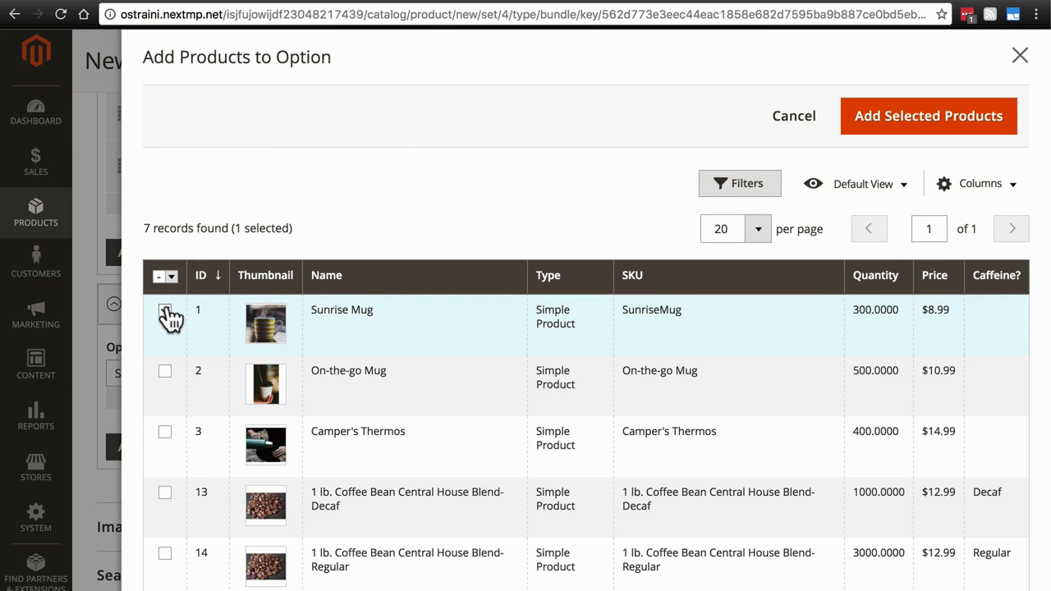
click(877, 123)
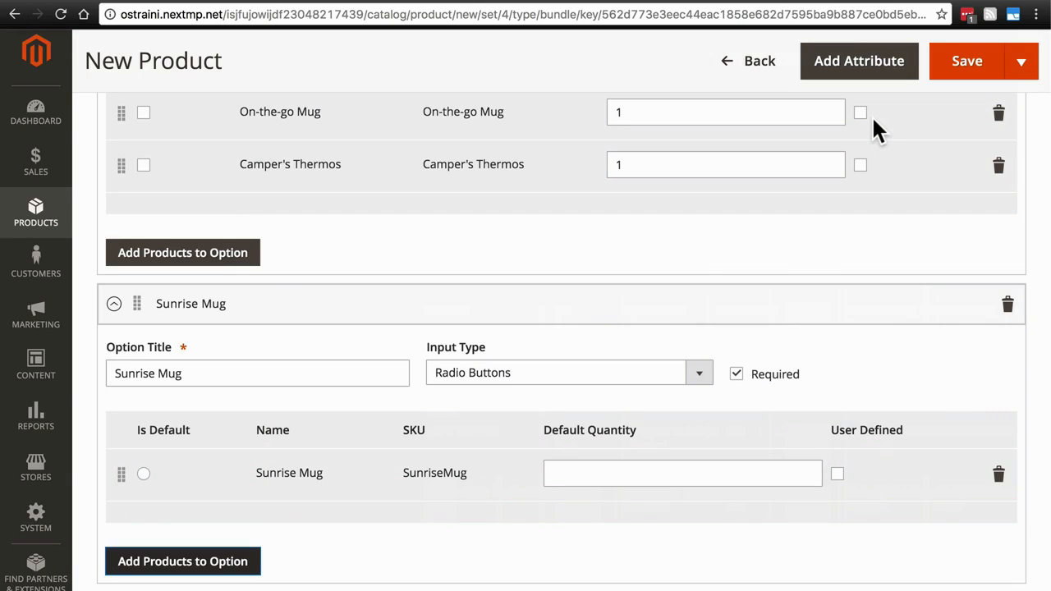
click(144, 473)
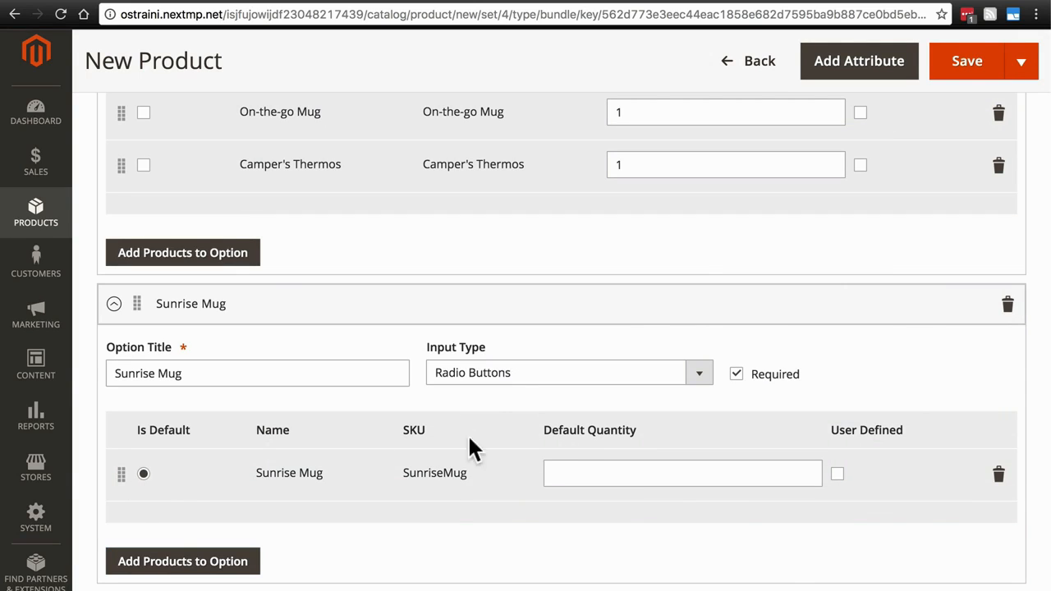
click(555, 472)
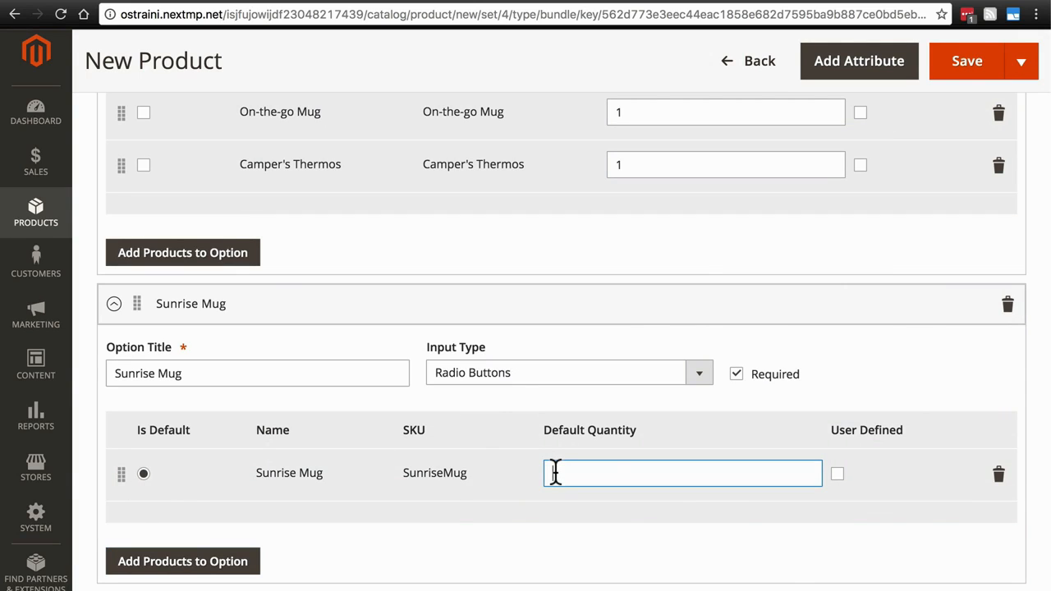
text(1)
Change the title of the Mugs option to "Additional mugs".
scroll(704, 433, down, 3)
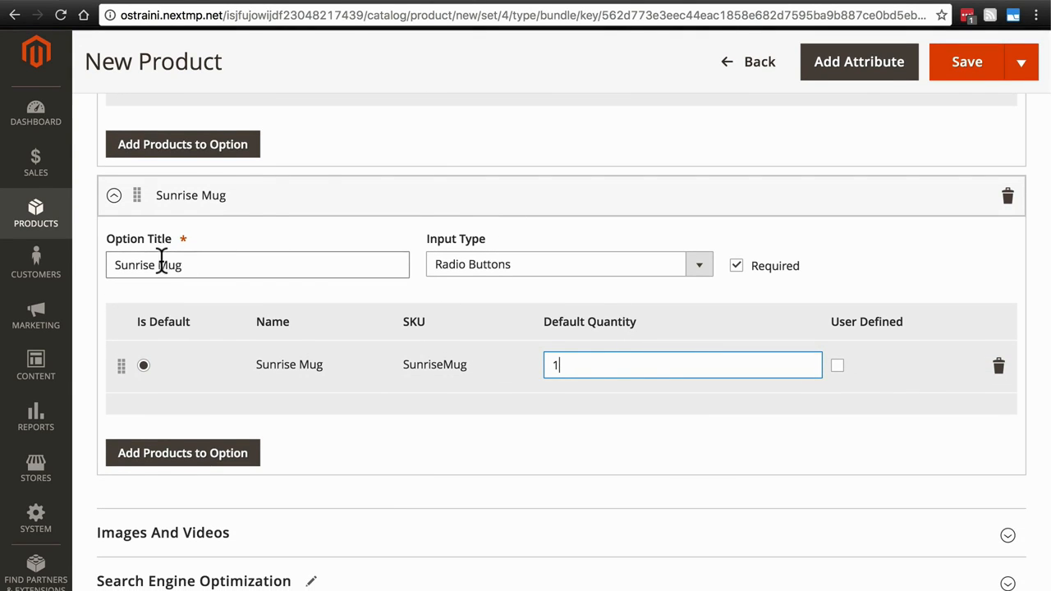
scroll(386, 372, up, 10)
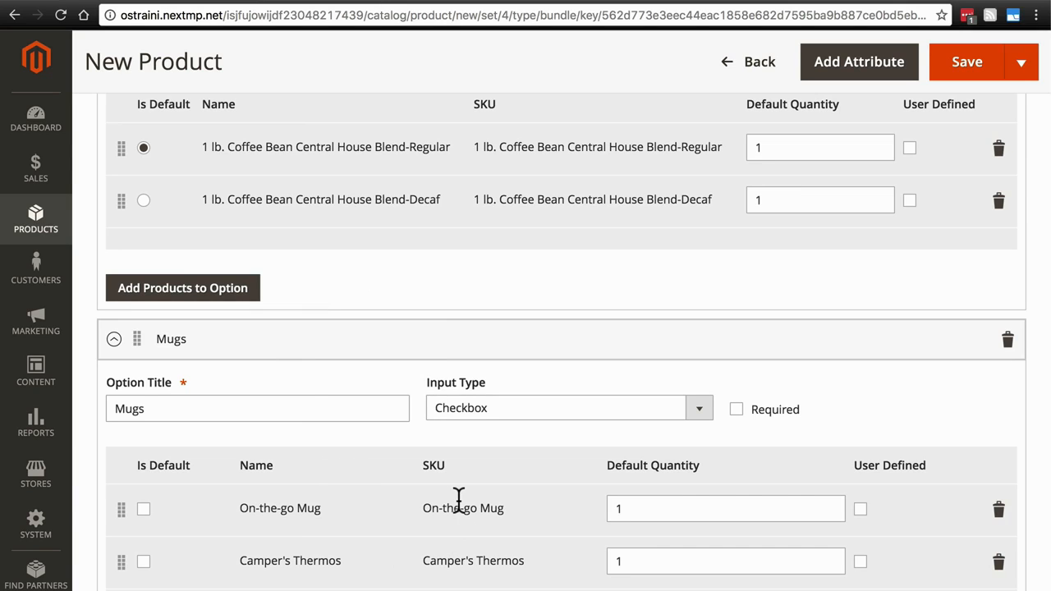
scroll(458, 499, down, 3)
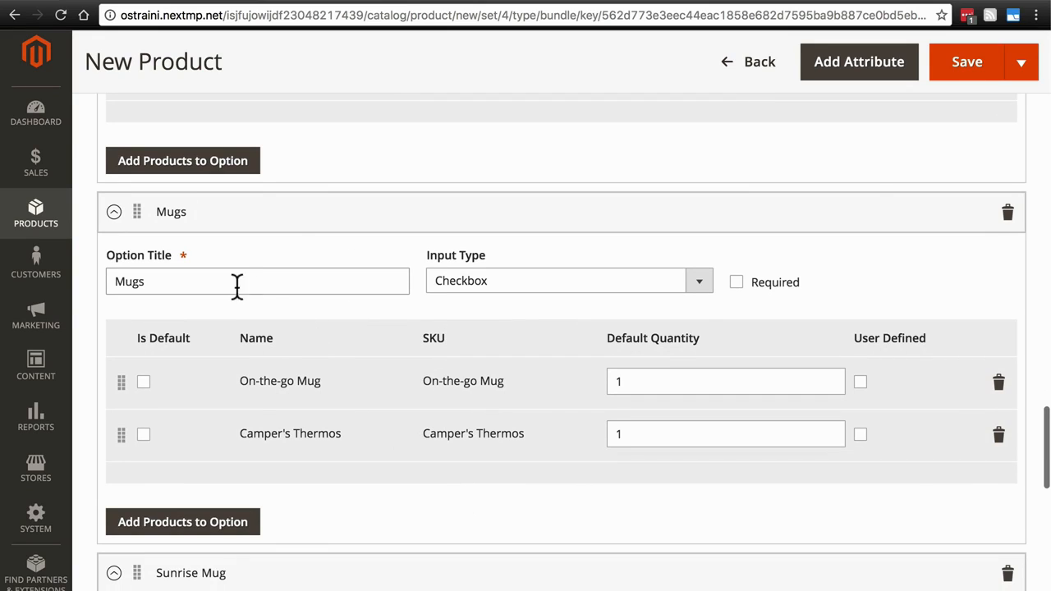
click(127, 282)
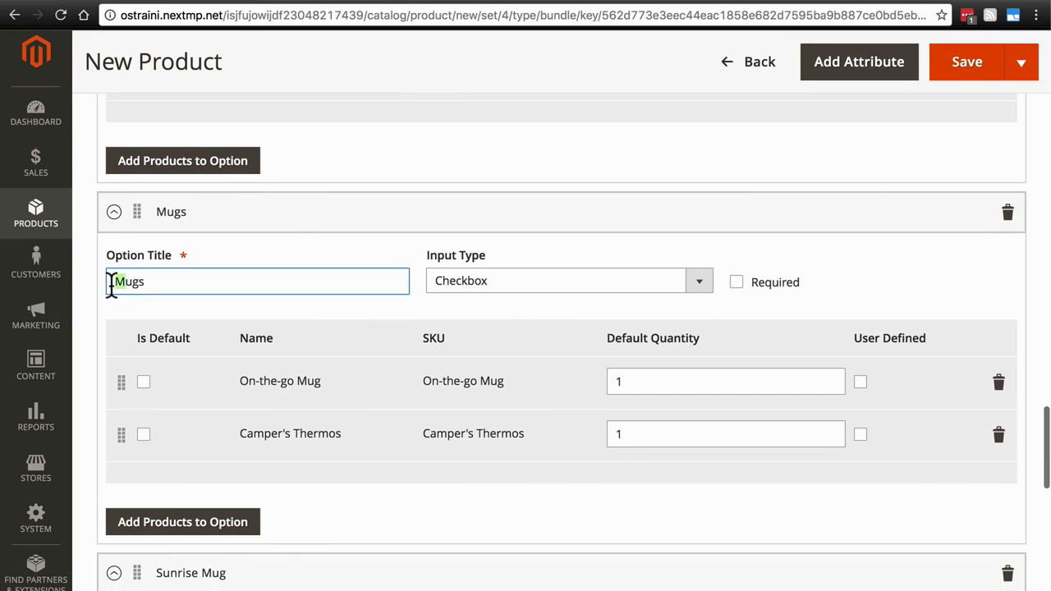
key(BackSpace)
text(Additional m)
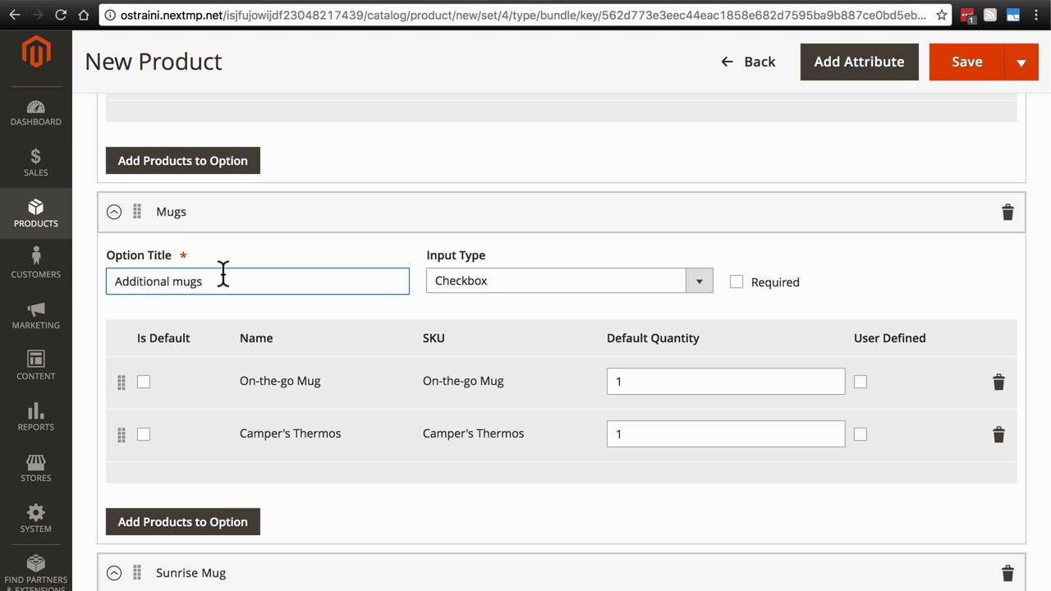
Review the input types, required settings and products of the Coffee, Additional mugs and Sunrise Mug bundle options.
scroll(222, 276, down, 3)
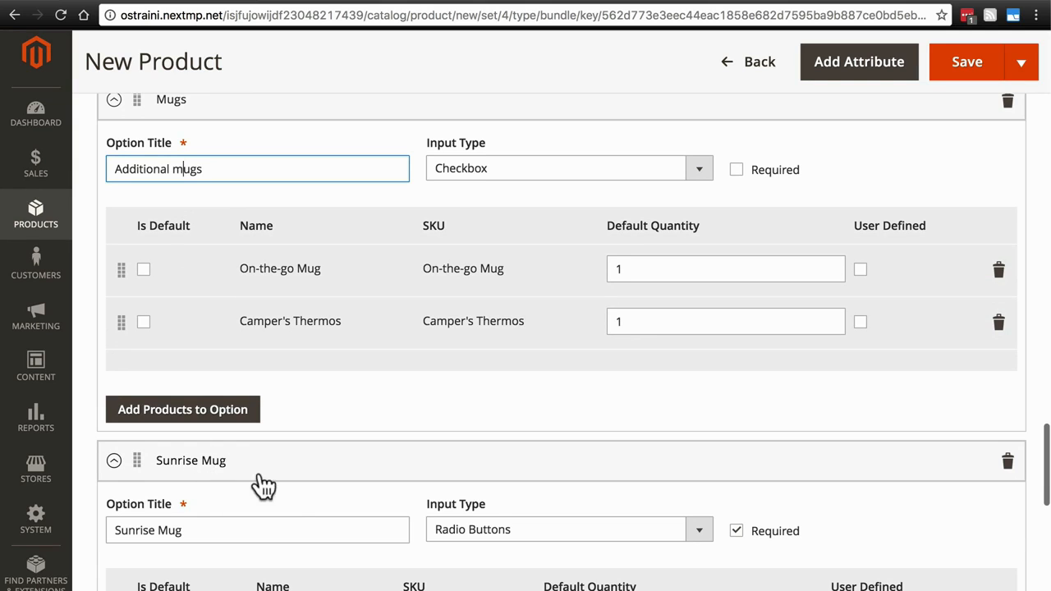
scroll(285, 485, up, 2)
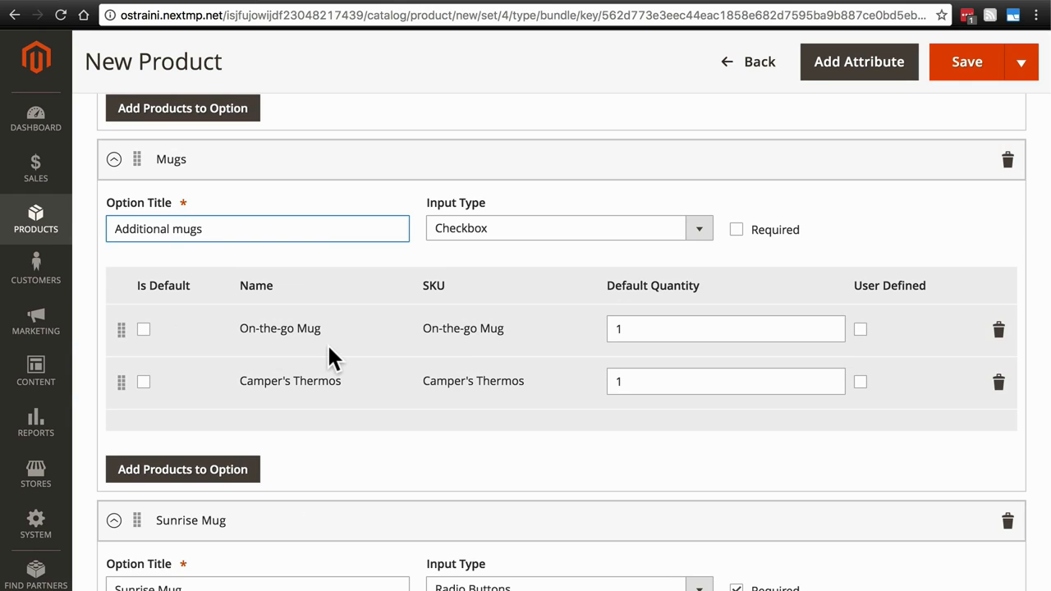
scroll(326, 343, up, 7)
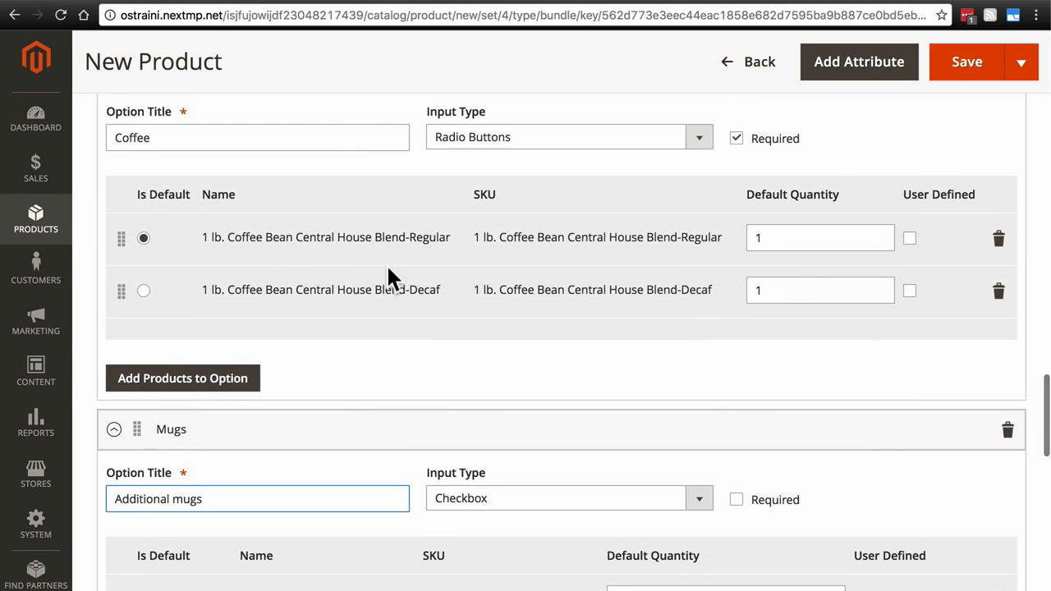
scroll(388, 267, down, 6)
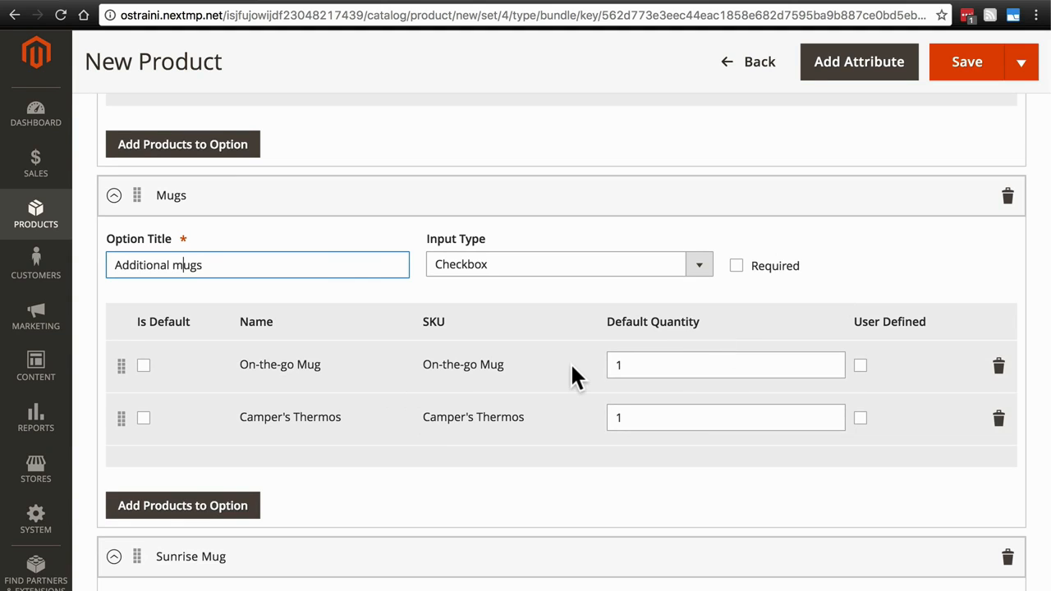
scroll(575, 373, down, 1)
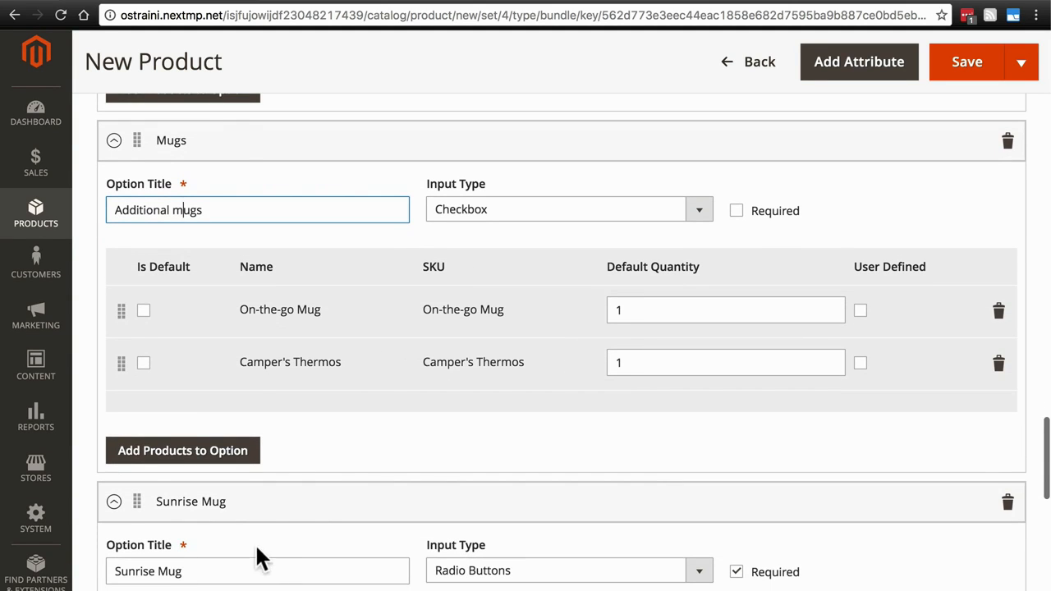
scroll(400, 377, up, 3)
scroll(402, 361, down, 3)
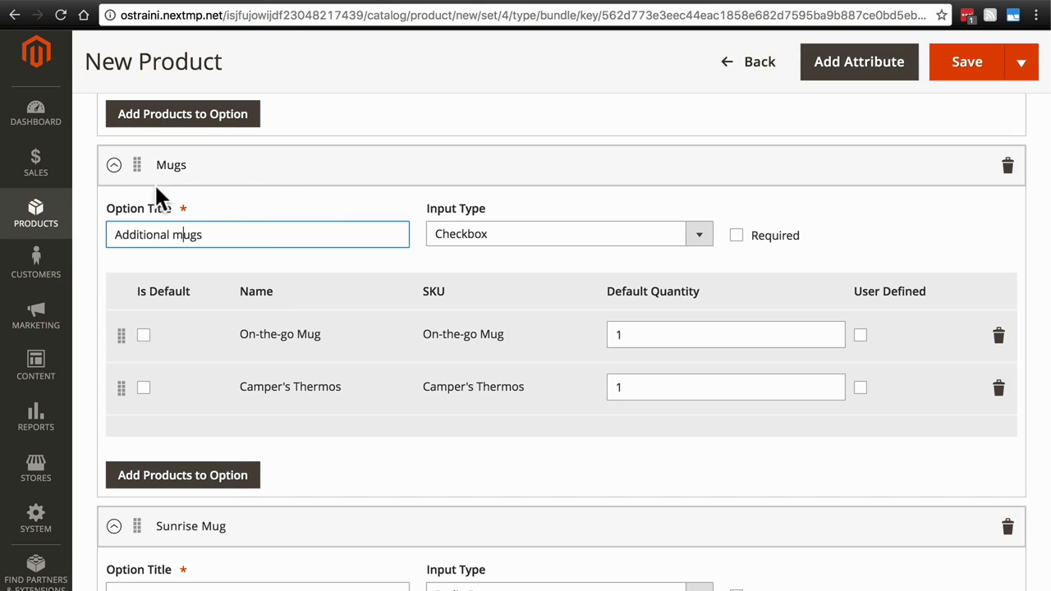
Collapse all three bundle options and move the Sunrise Mug option above Coffee in the order.
click(114, 165)
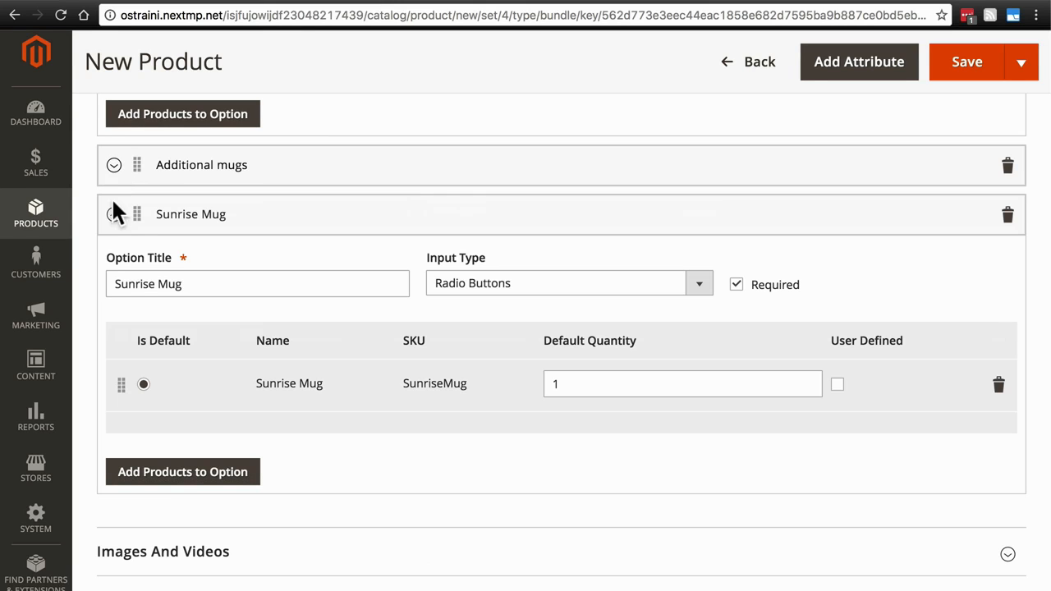
click(114, 214)
scroll(140, 235, up, 5)
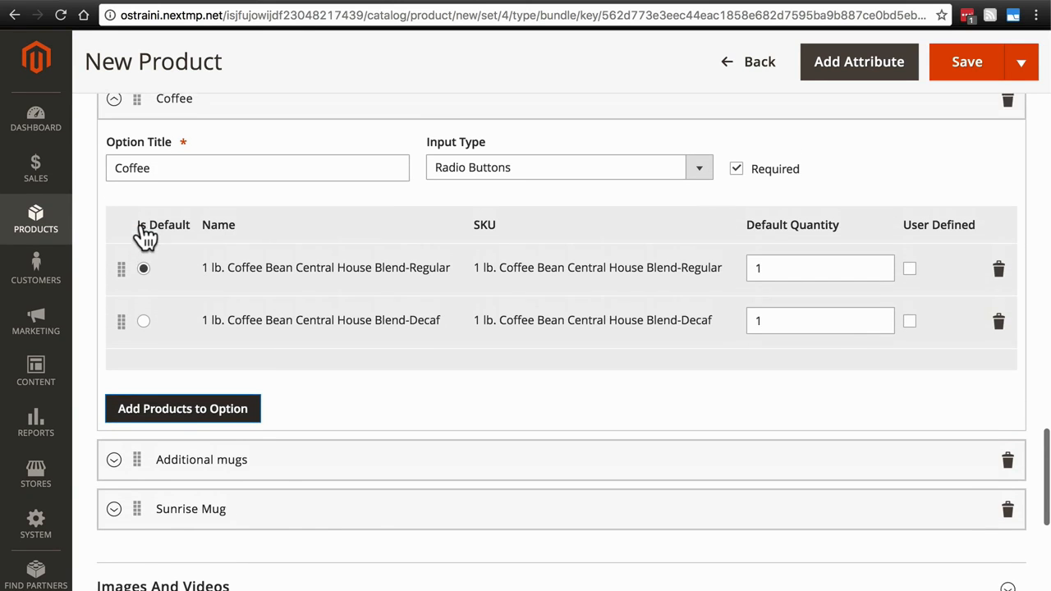
scroll(145, 236, up, 3)
click(114, 179)
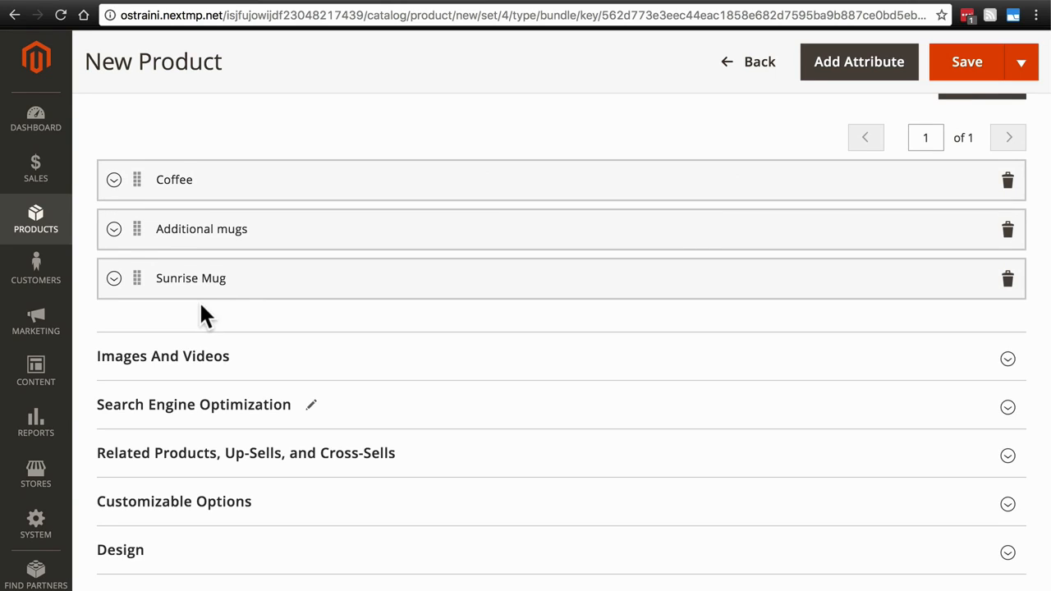
drag(136, 279, 140, 181)
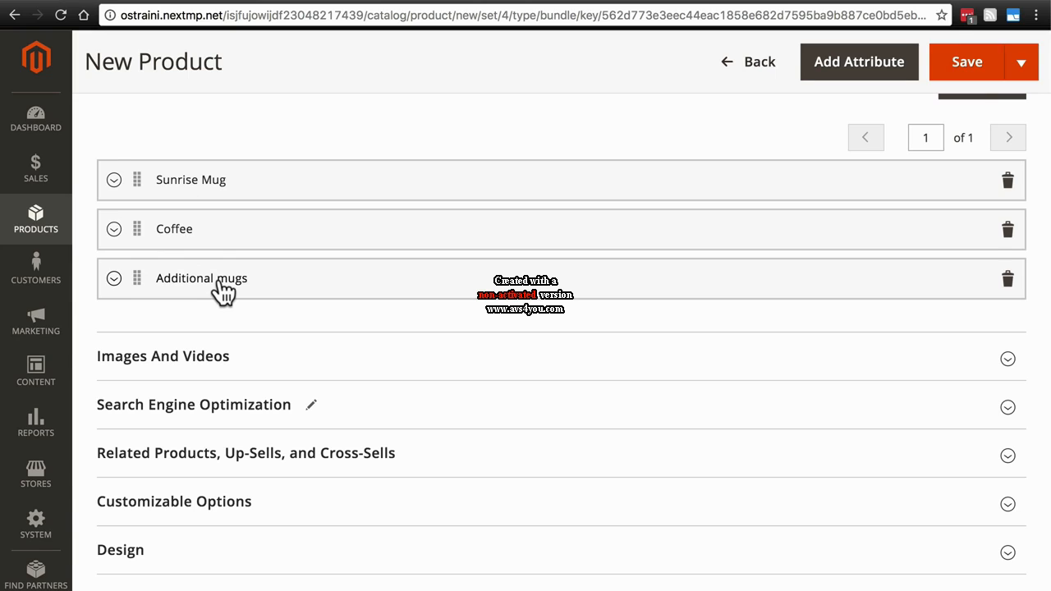
Upload gift.jpg from the Desktop as the product image of the bundle.
click(216, 358)
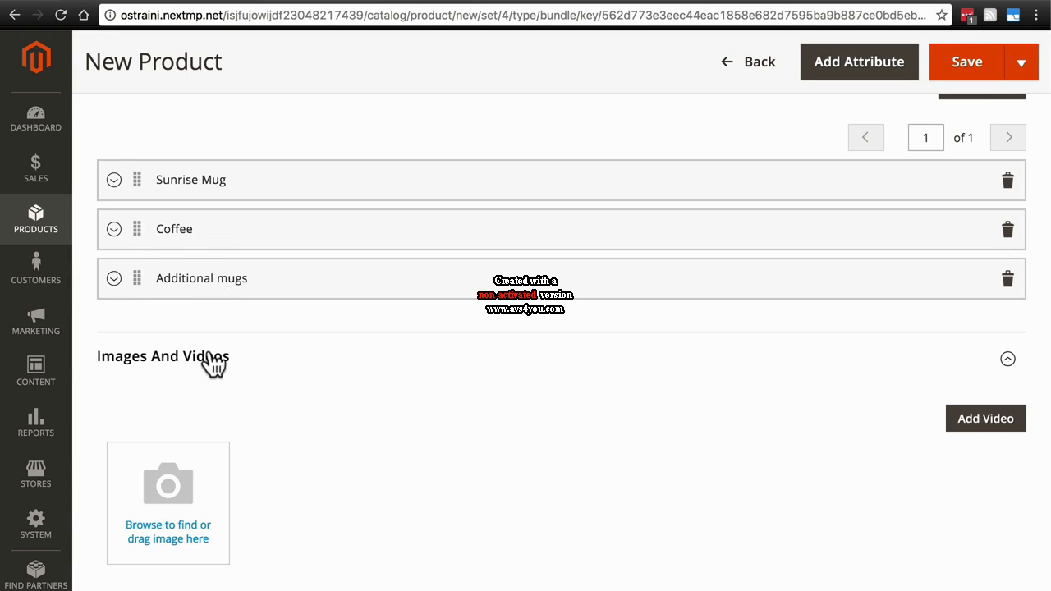
scroll(282, 416, down, 2)
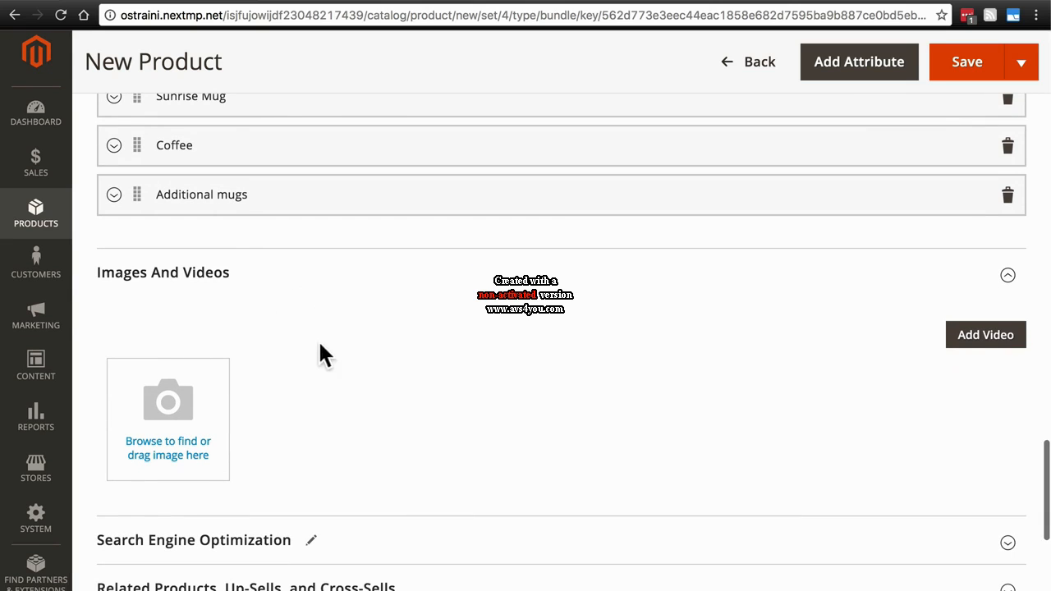
click(168, 406)
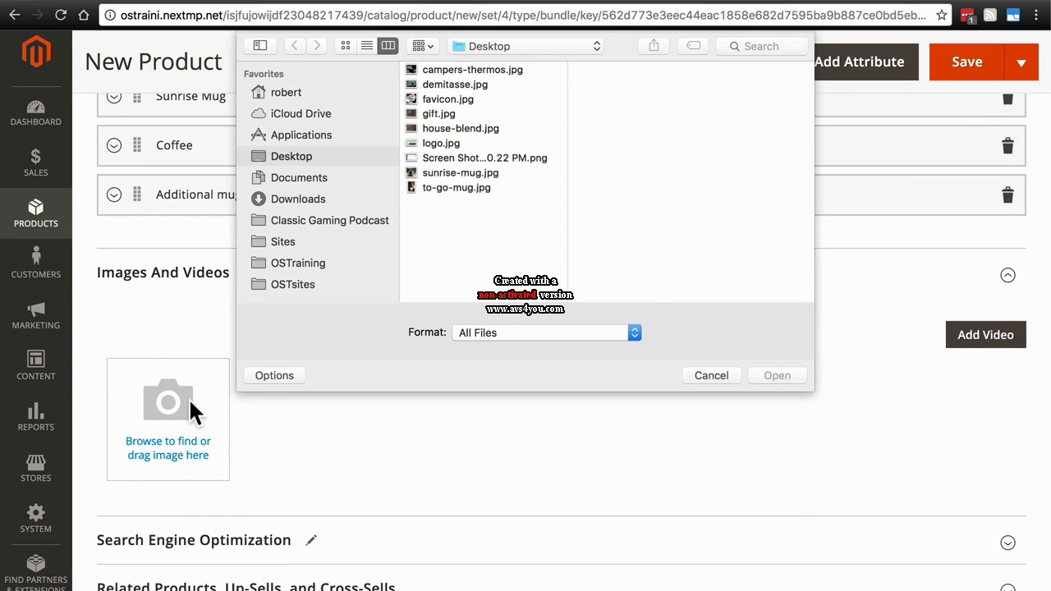
click(456, 114)
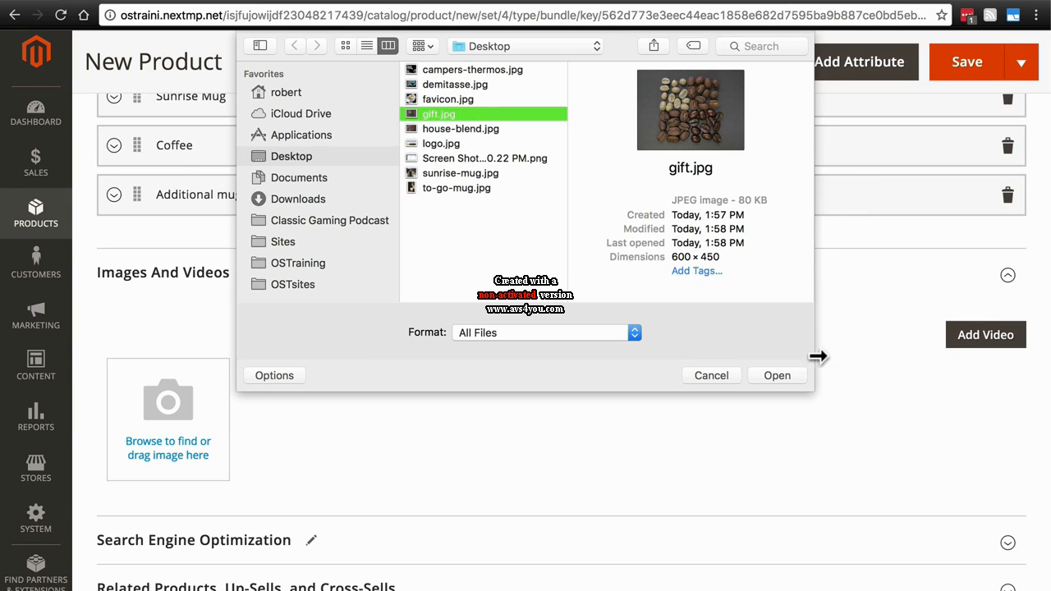
click(779, 376)
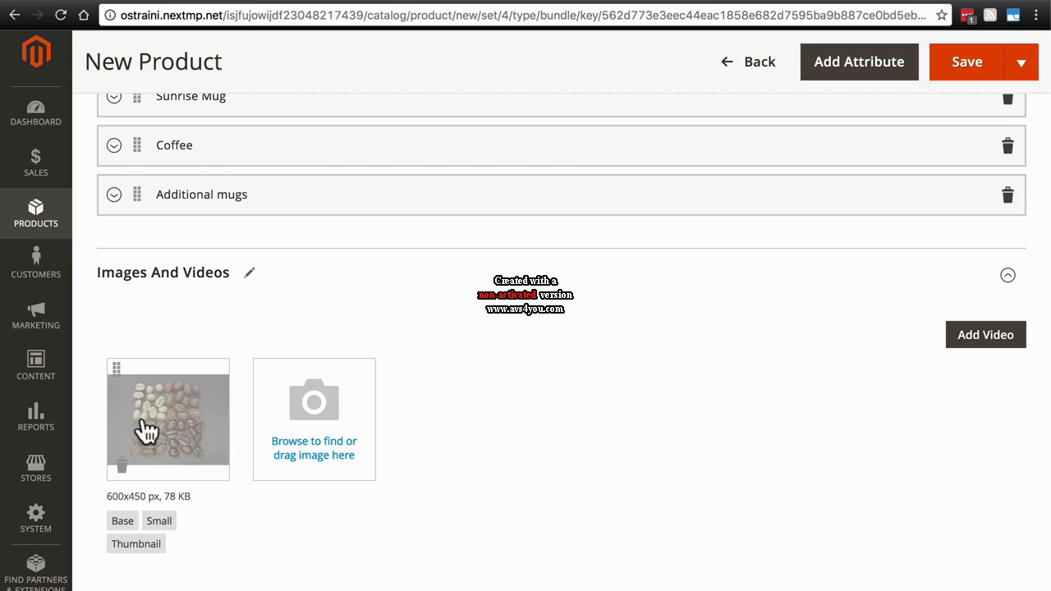
Set the product's search engine URL key to "sunrise-gift-basket".
scroll(603, 381, down, 5)
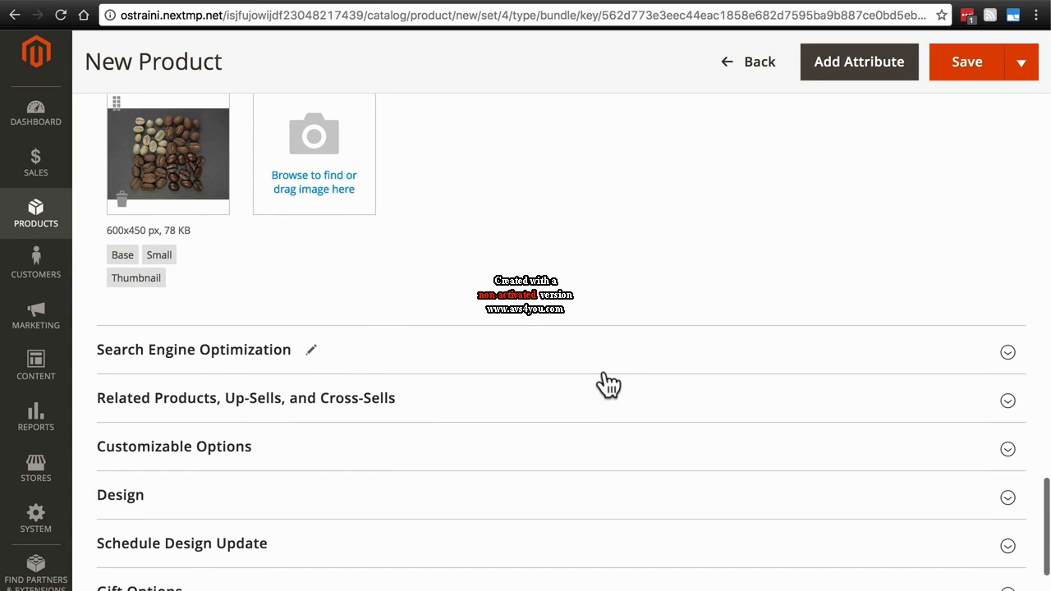
click(417, 363)
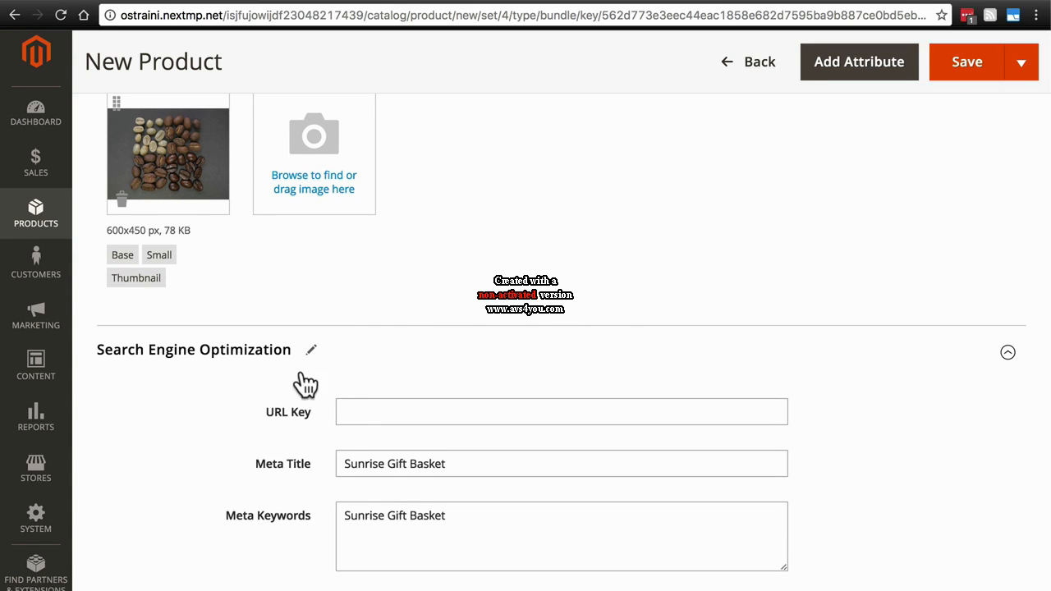
click(351, 402)
text(sunrise)
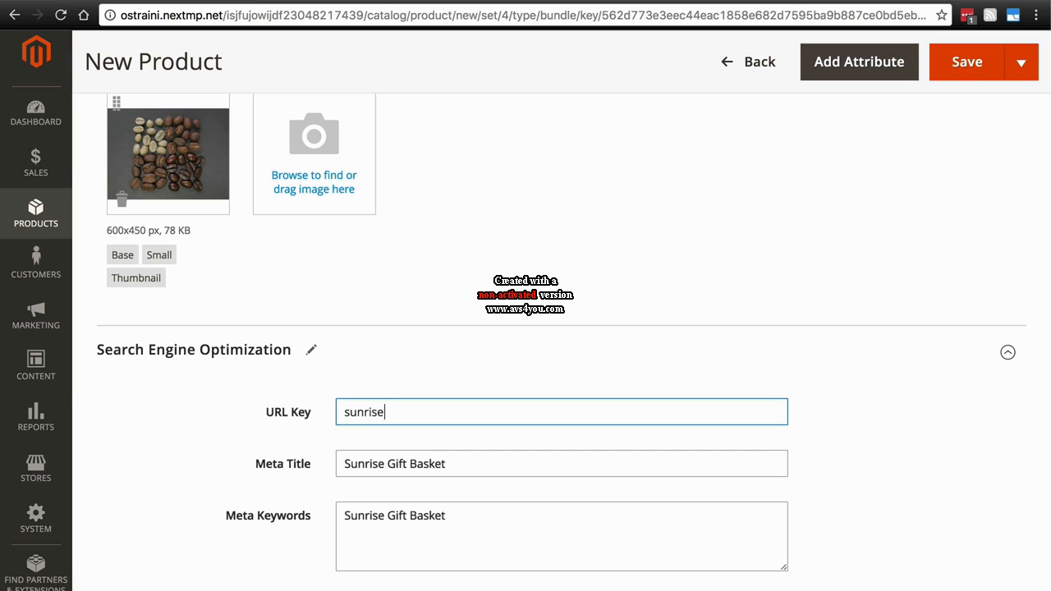
text(-gift-basket)
Replace the meta keywords with "coffee, mug".
scroll(561, 342, down, 4)
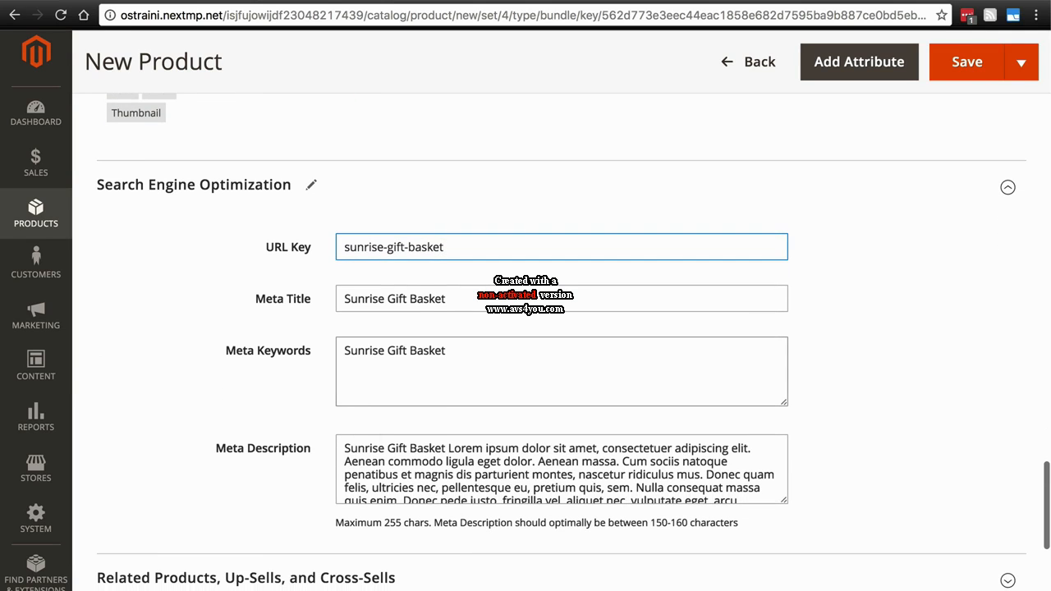
click(481, 358)
drag(481, 359, 316, 352)
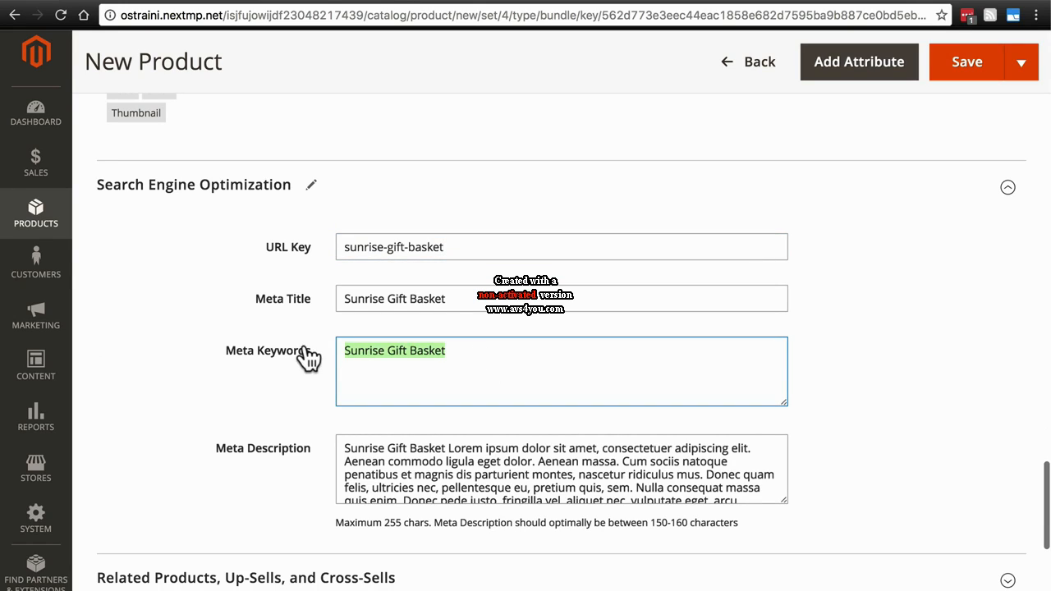
text(coffee, m)
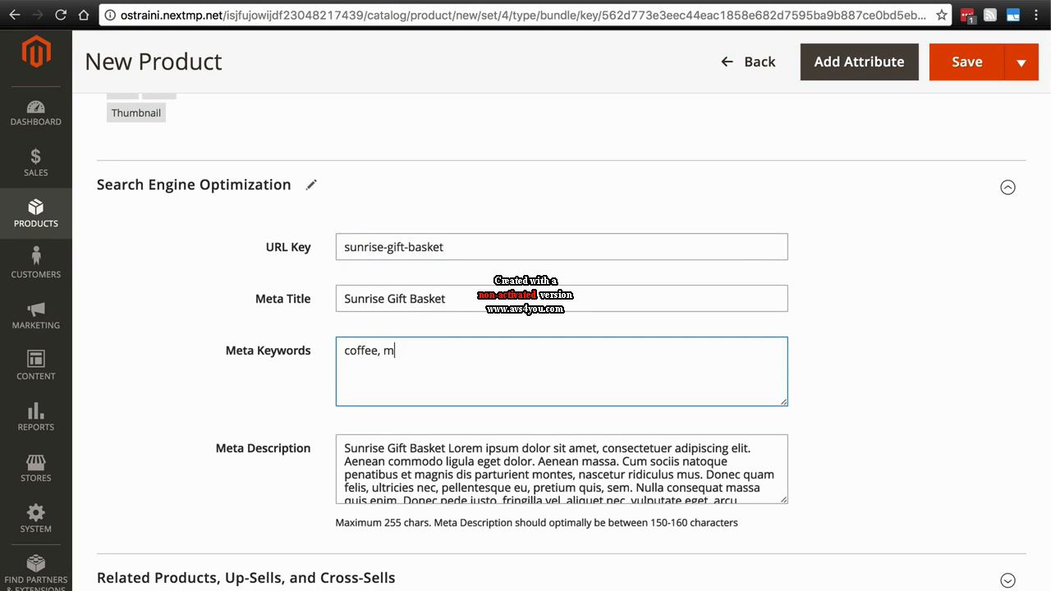
text(ug)
Remove "Sunrise Gift Basket" from the start of the meta description and delete everything after "ligula eget dolor.".
scroll(215, 392, down, 3)
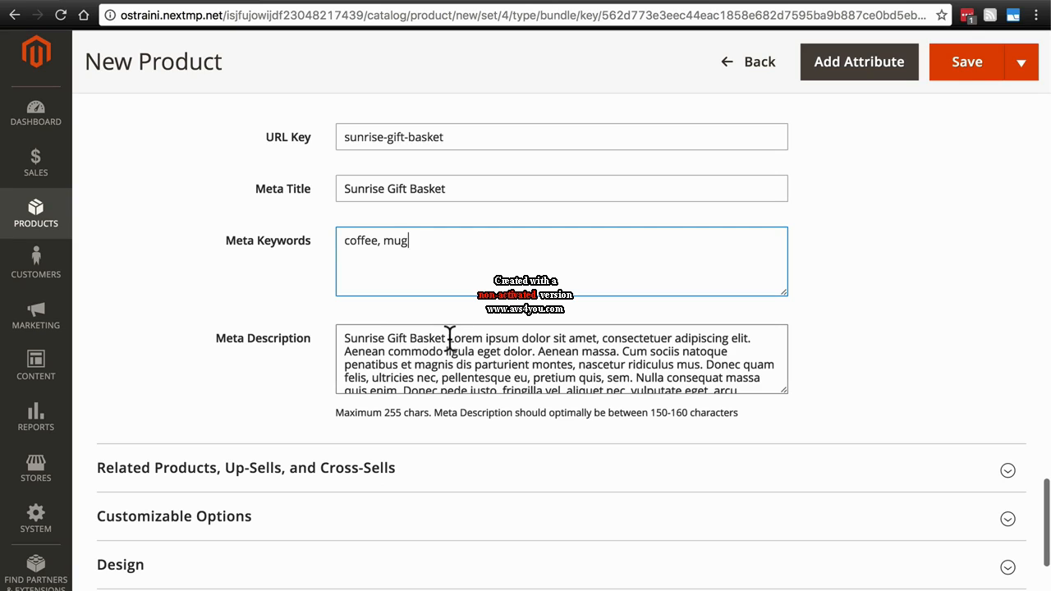
drag(448, 336, 312, 337)
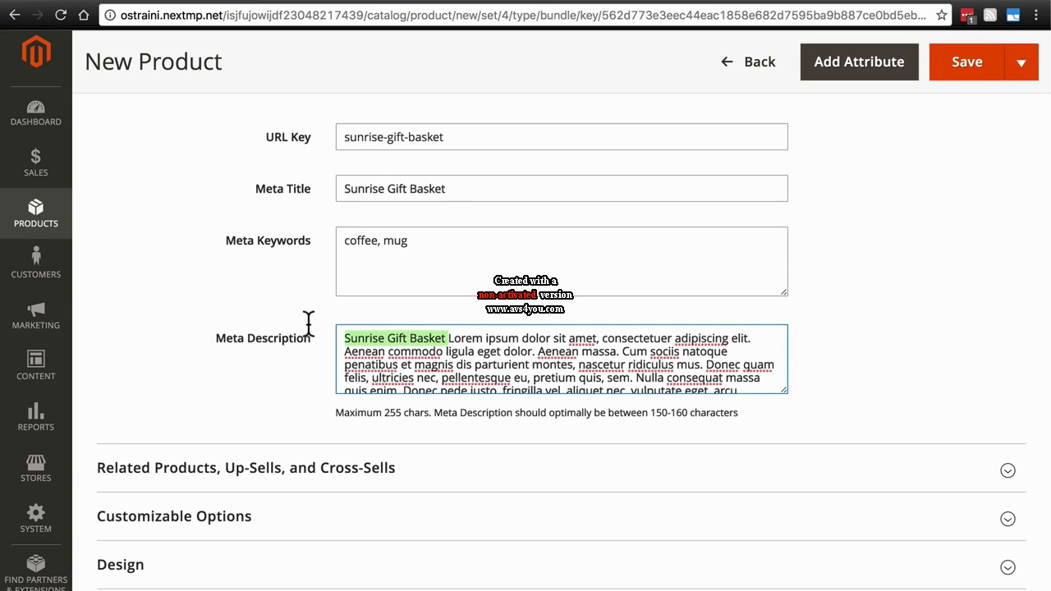
key(BackSpace)
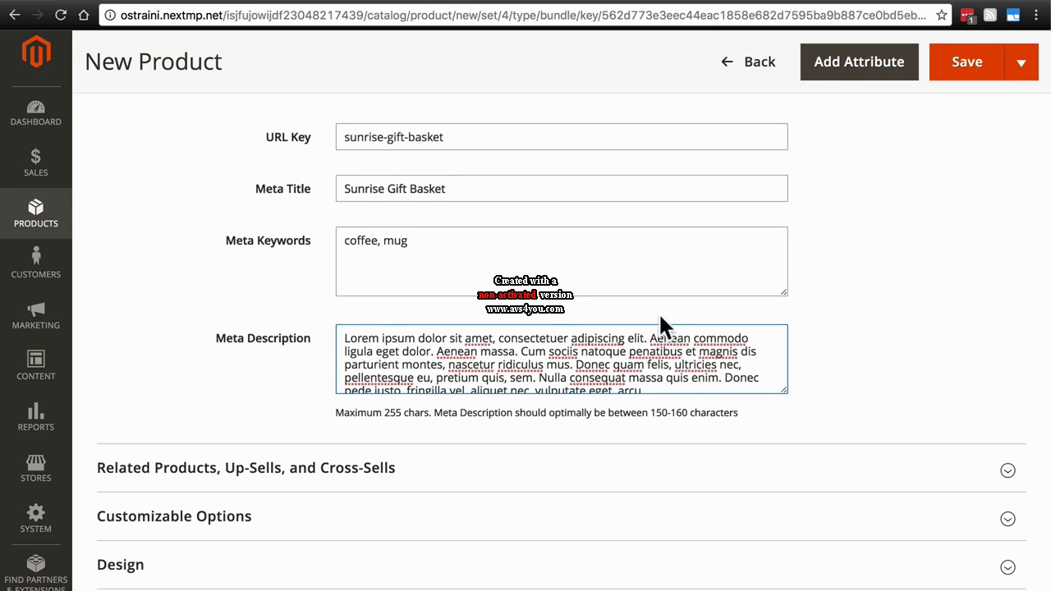
scroll(669, 367, down, 2)
drag(669, 367, 435, 320)
key(BackSpace)
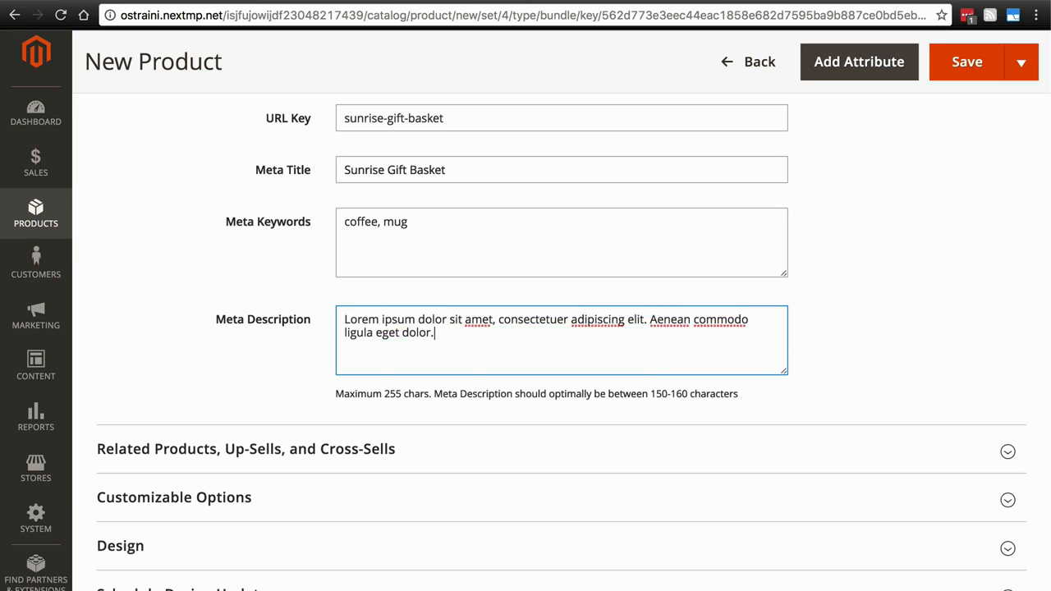
Save the new Sunrise Gift Basket bundle product.
scroll(142, 240, down, 5)
scroll(238, 468, up, 10)
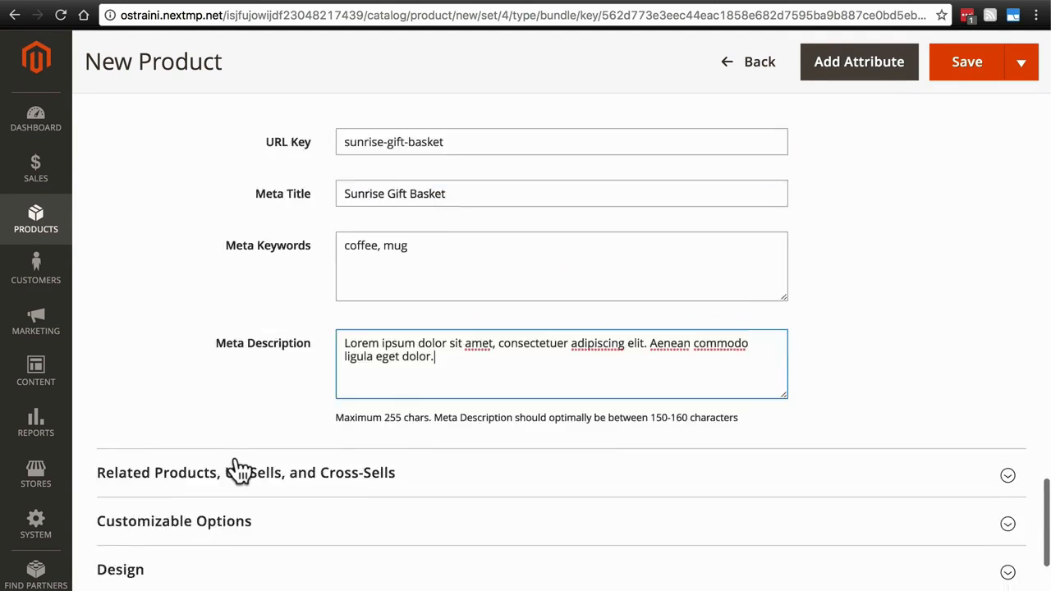
scroll(235, 466, up, 5)
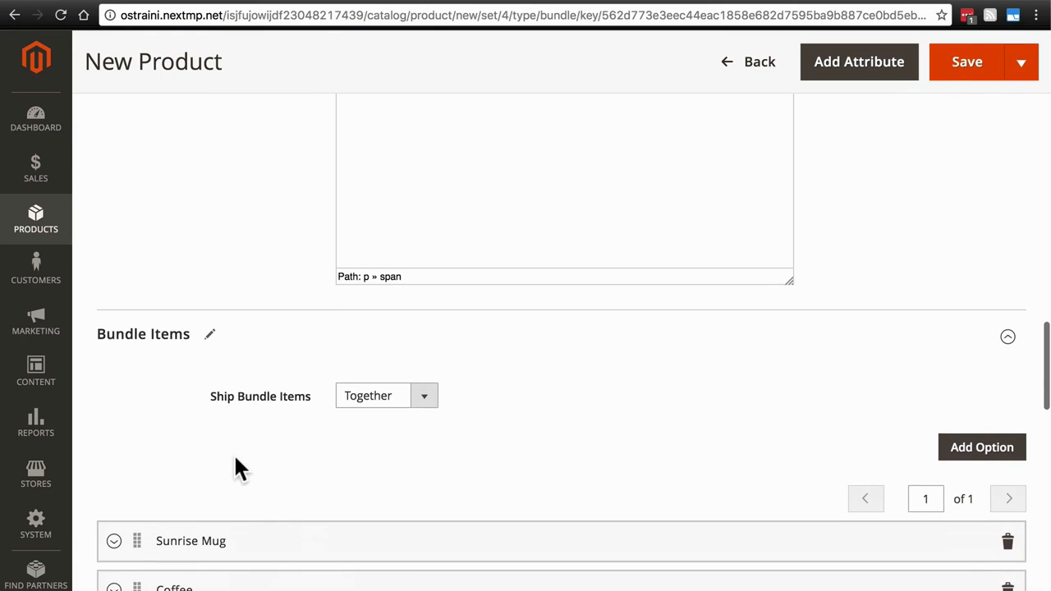
click(970, 71)
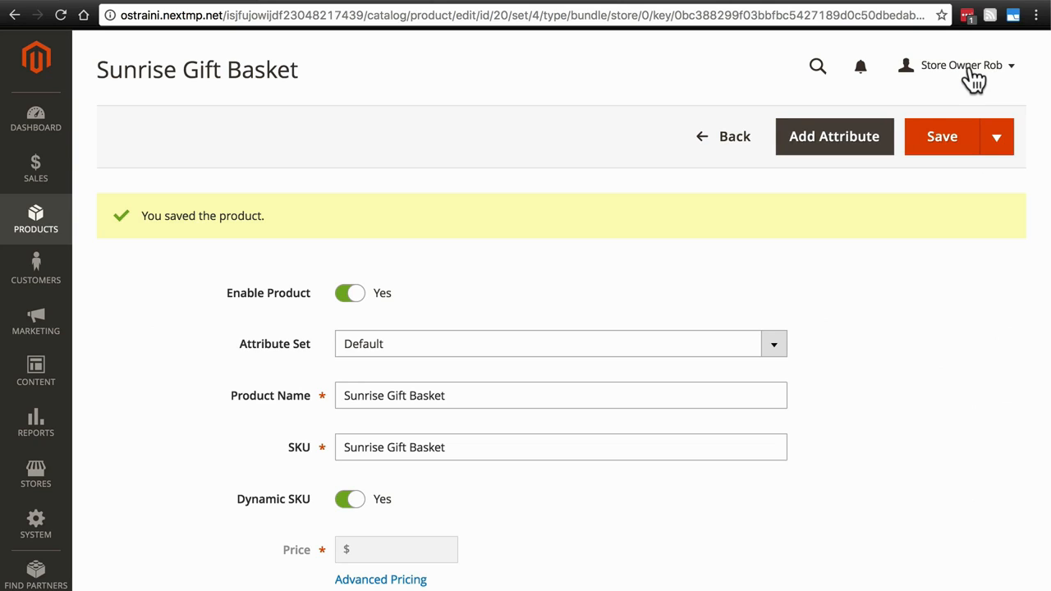
Open the storefront's customer view in a separate browser tab.
click(1011, 72)
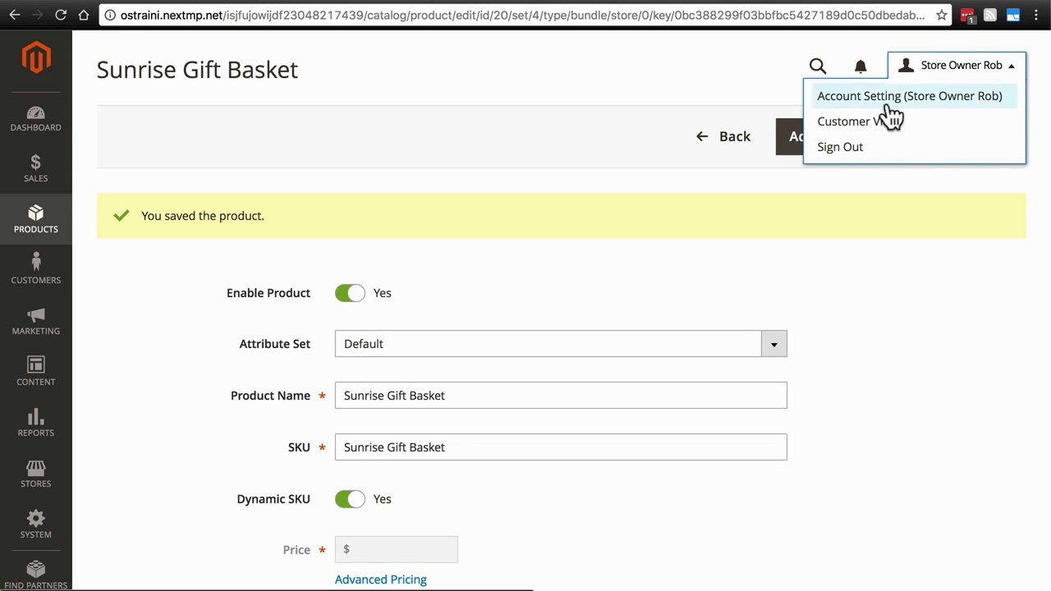
right_click(868, 120)
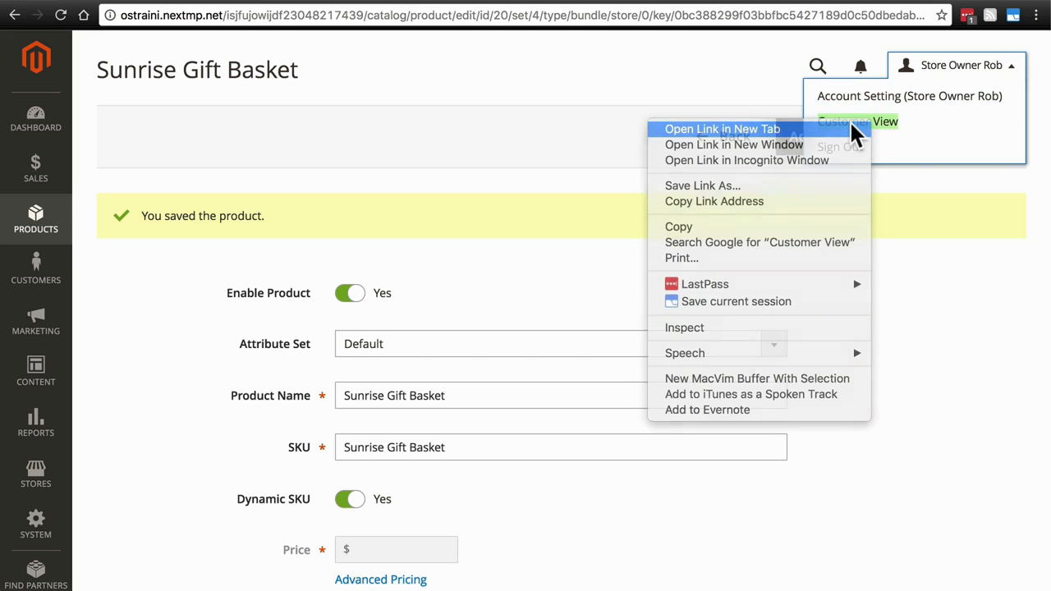
click(854, 130)
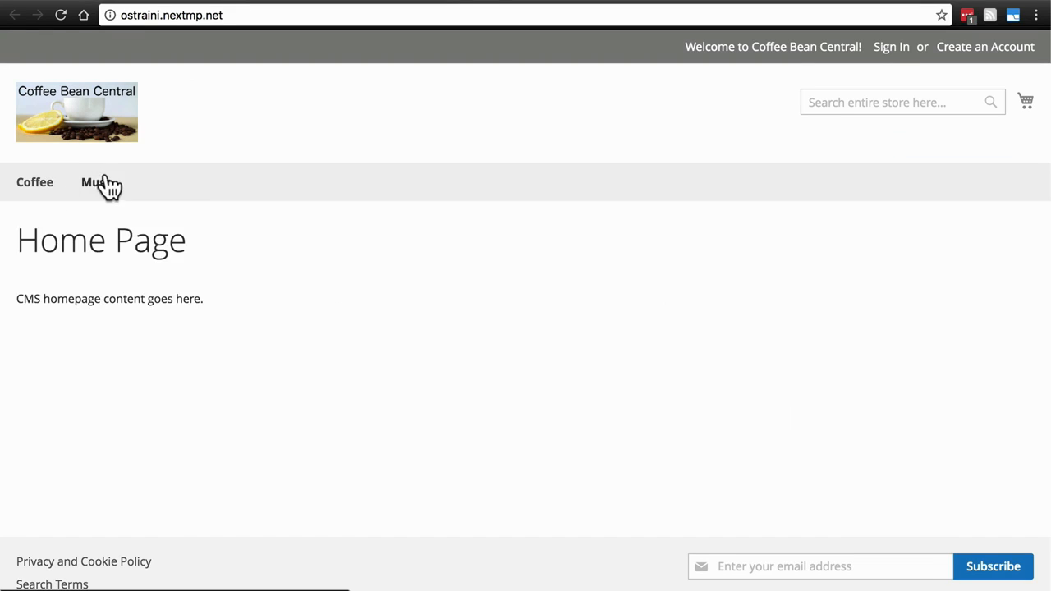
Open the Sunrise Gift Basket from the storefront's Coffee category and examine its image, price range and description.
click(36, 191)
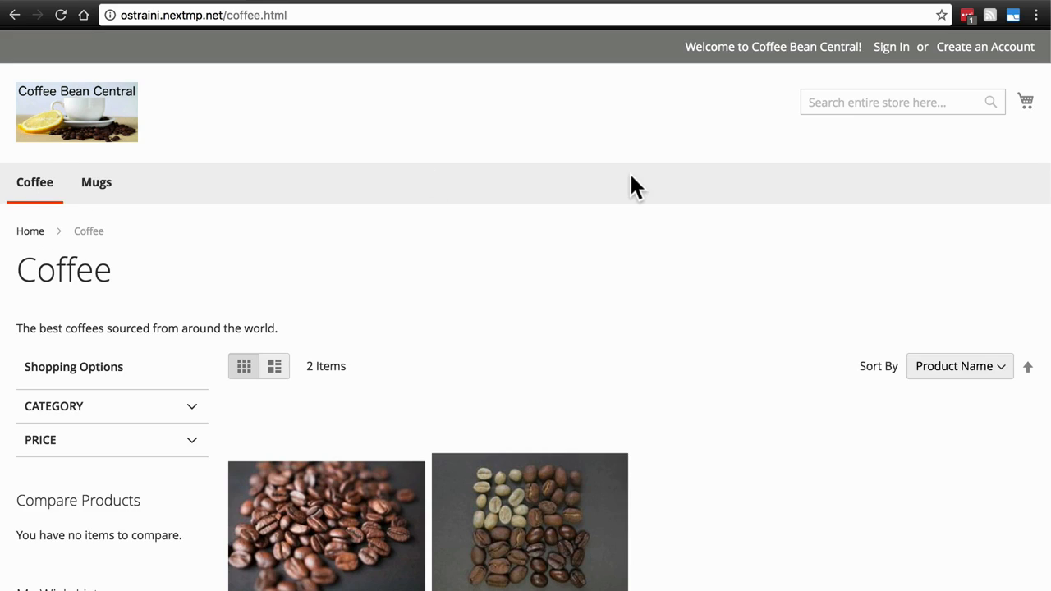
scroll(629, 181, down, 3)
mouse_move(557, 368)
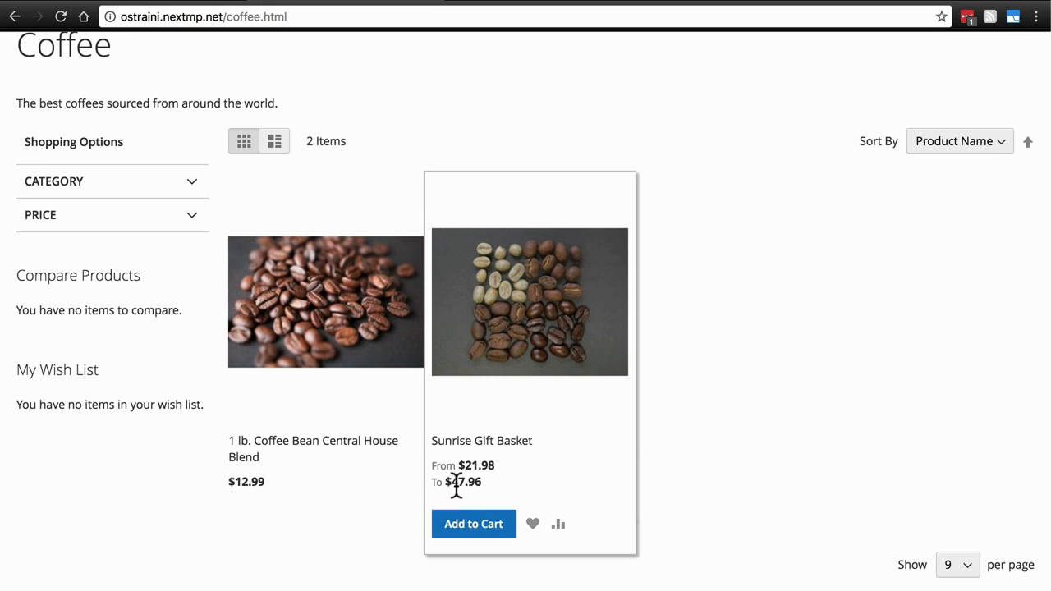
click(555, 341)
scroll(555, 342, down, 5)
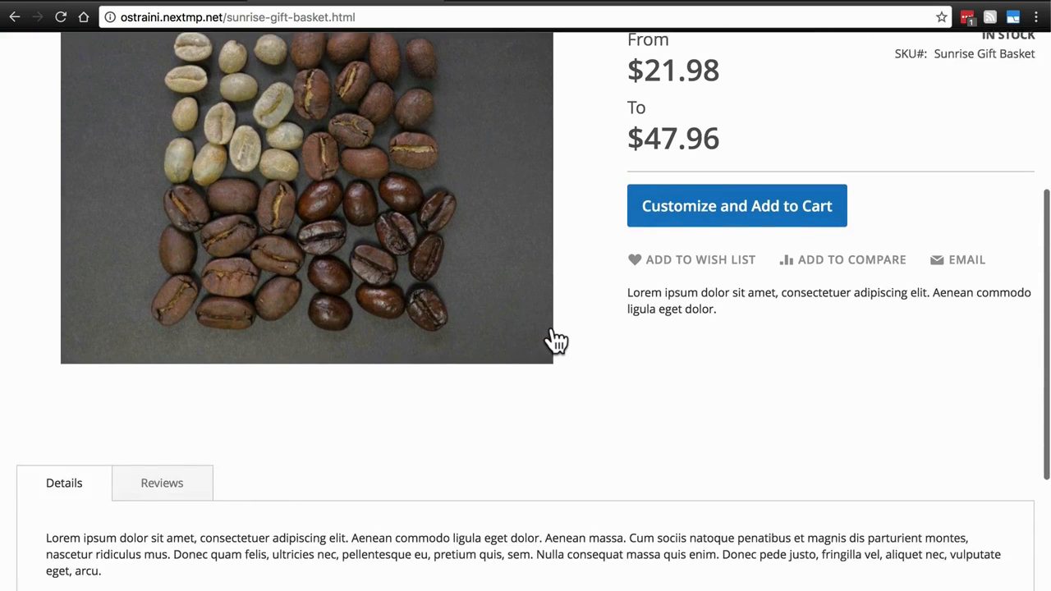
scroll(555, 341, up, 5)
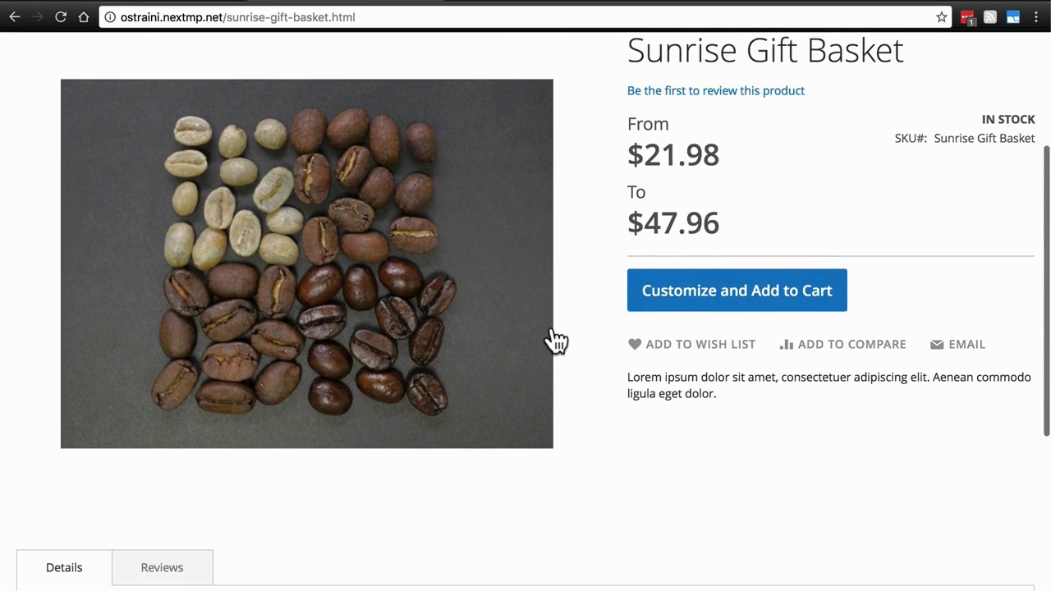
scroll(555, 341, up, 2)
scroll(555, 342, down, 3)
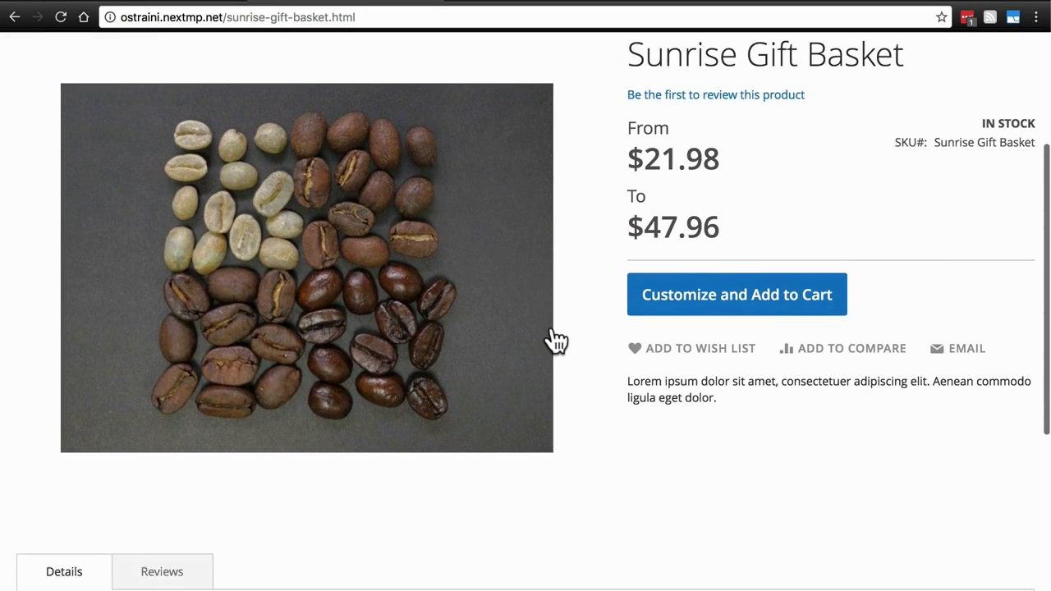
Open the gift basket's customization, try Decaf and return to Regular coffee, and examine the mug and quantity options.
click(712, 302)
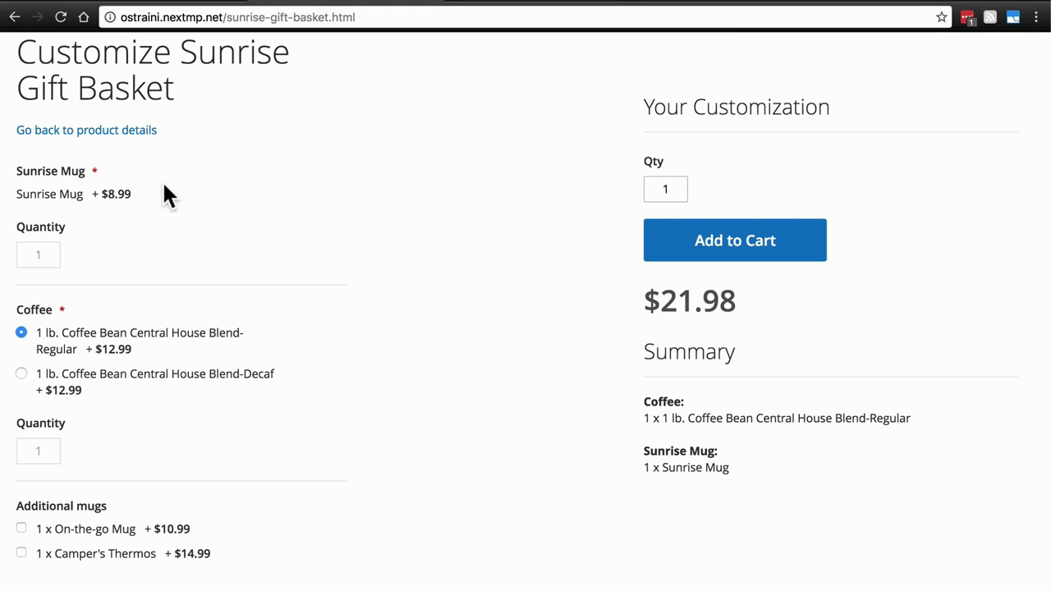
scroll(164, 184, down, 3)
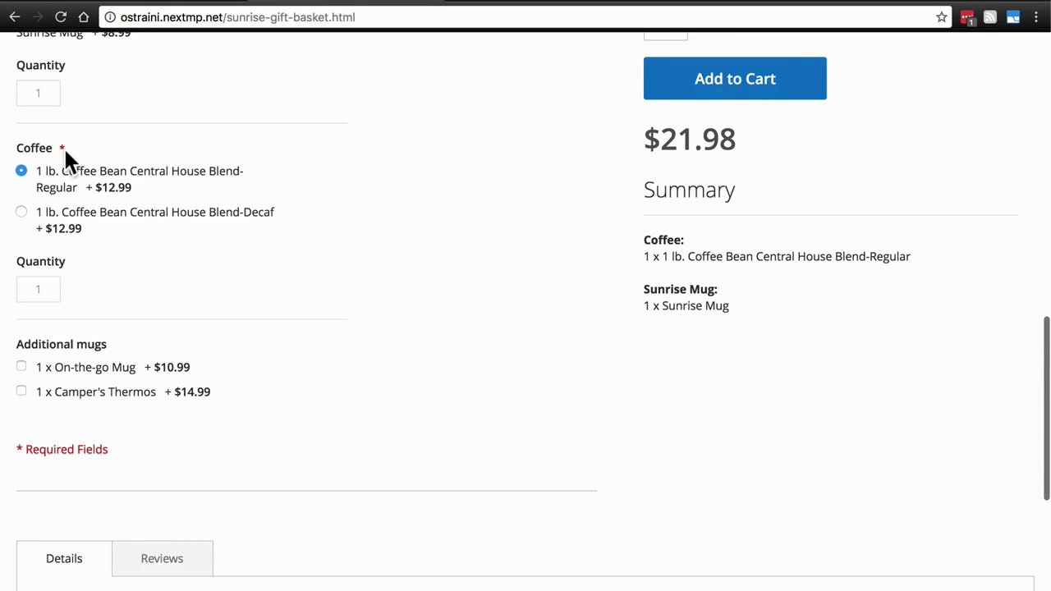
click(21, 213)
click(21, 171)
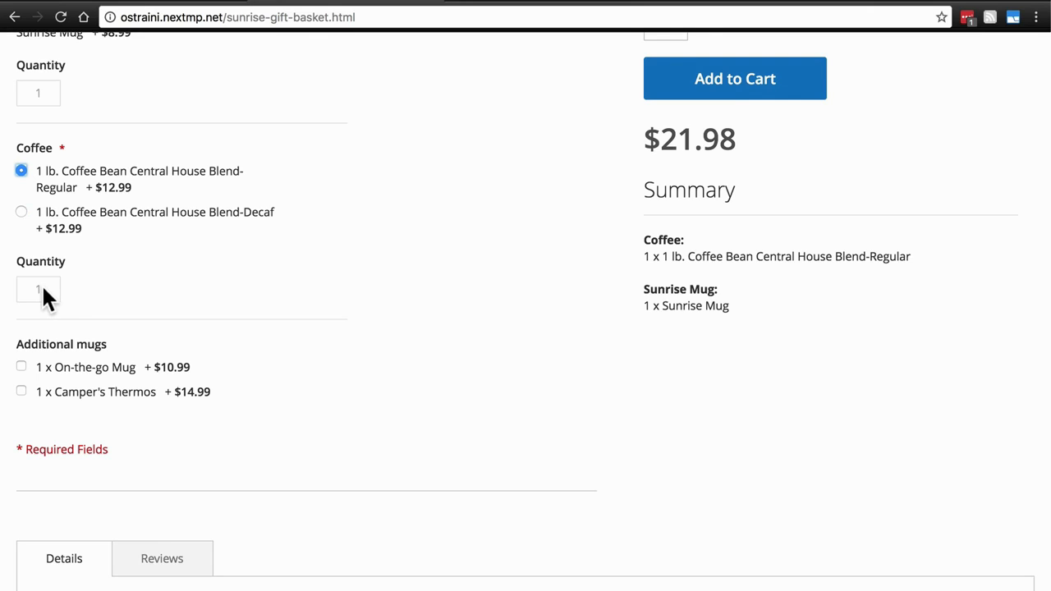
scroll(137, 293, down, 2)
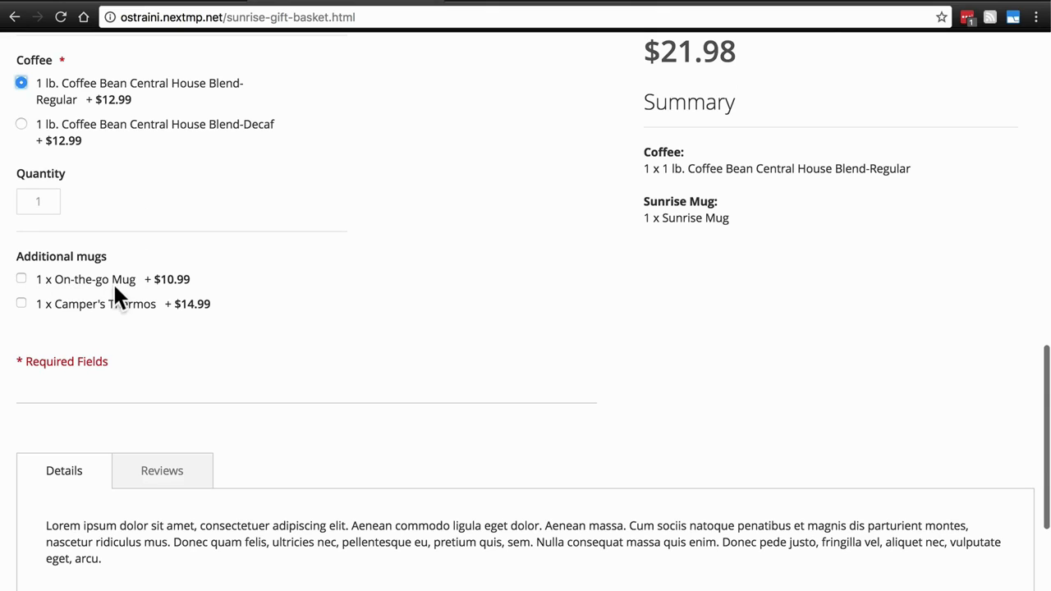
scroll(77, 319, up, 3)
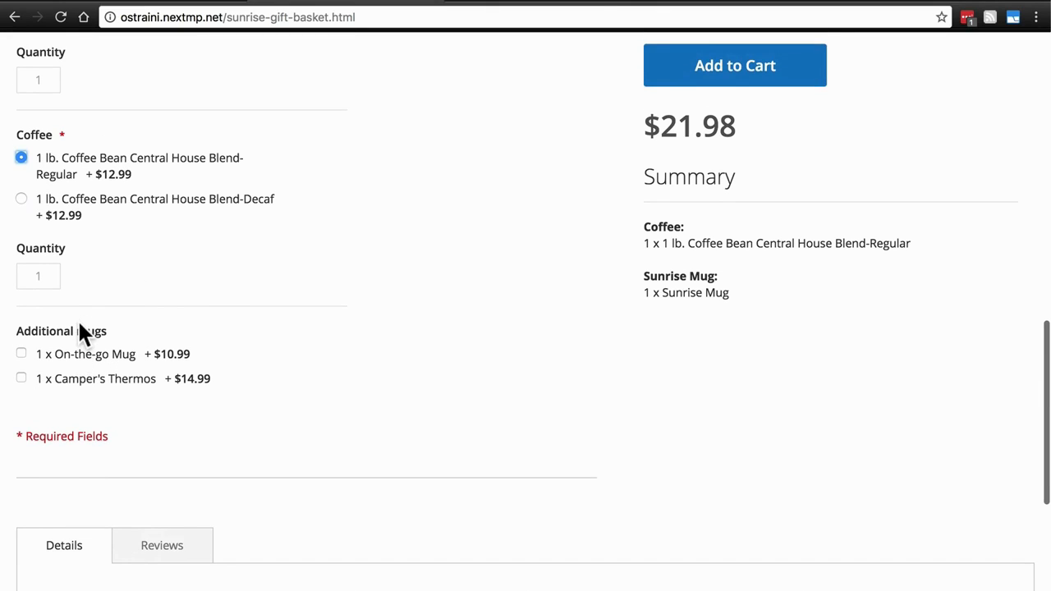
Try adding the On-the-go Mug and Camper's Thermos to the gift basket, check the price and summary, and remove both mugs.
scroll(706, 344, up, 3)
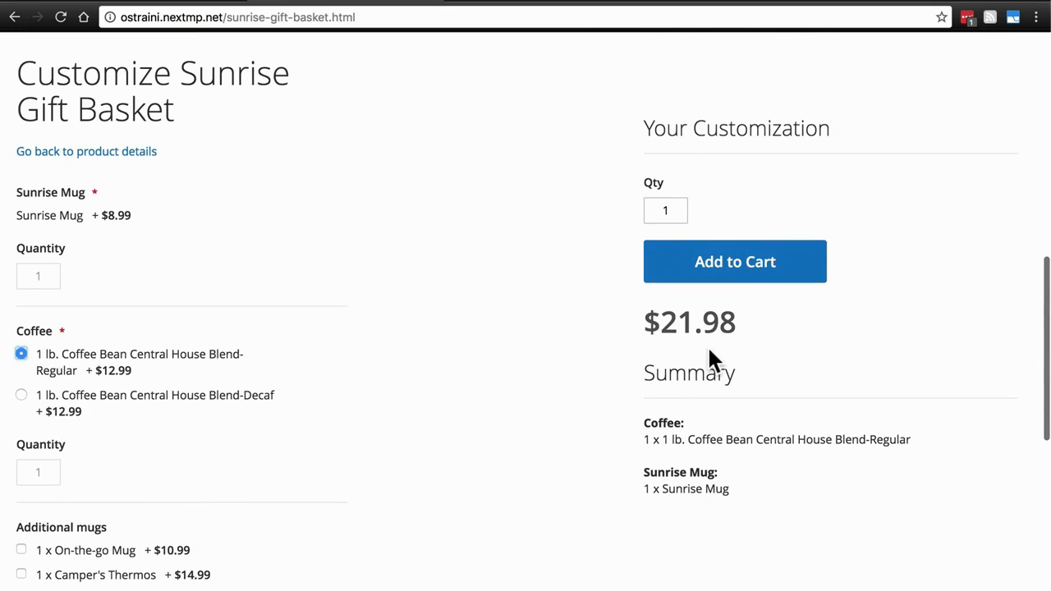
scroll(394, 361, down, 2)
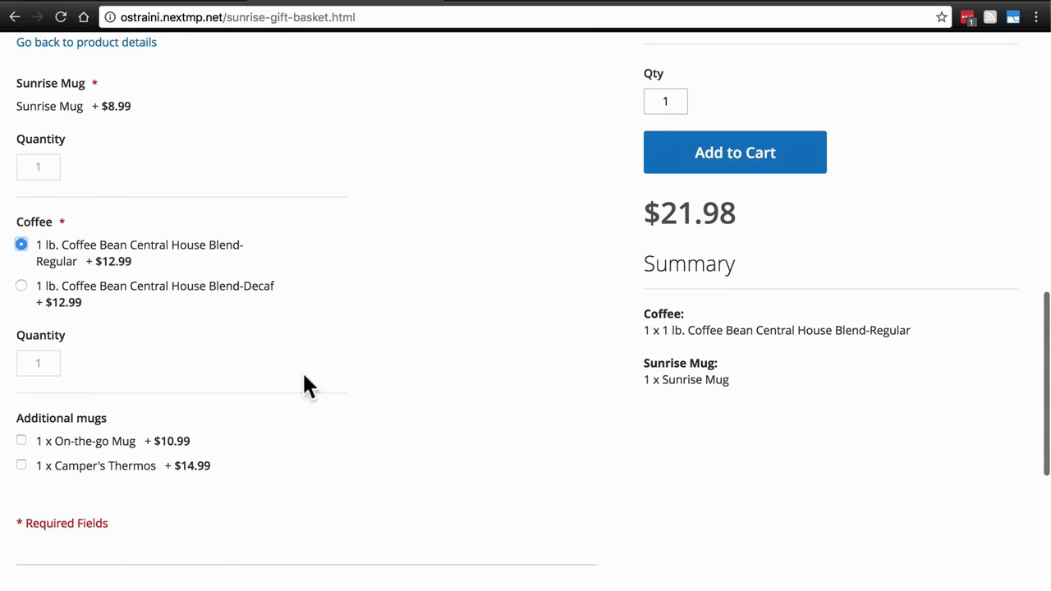
click(22, 441)
click(21, 465)
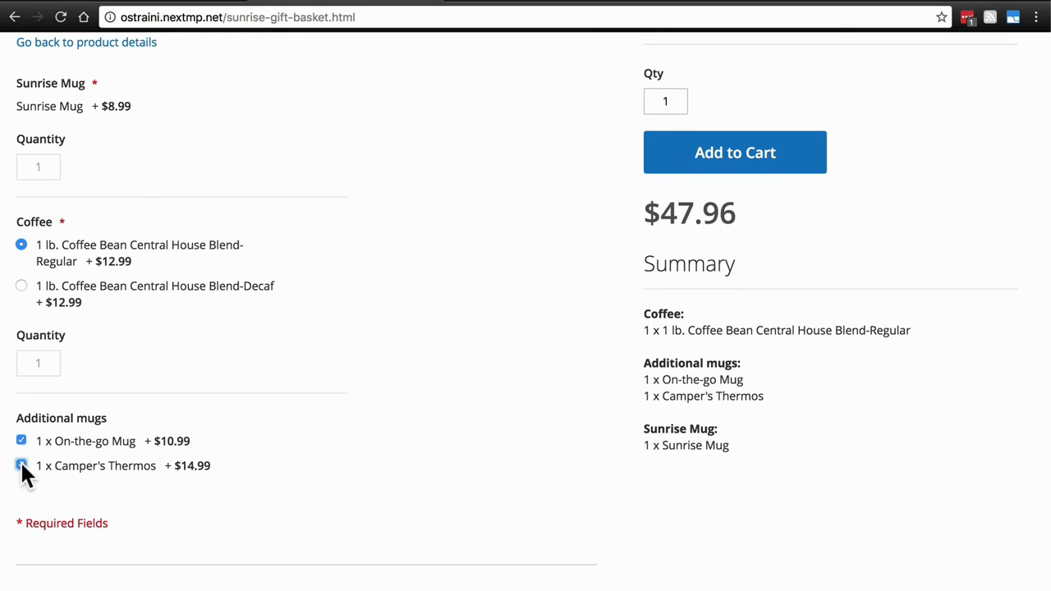
click(21, 441)
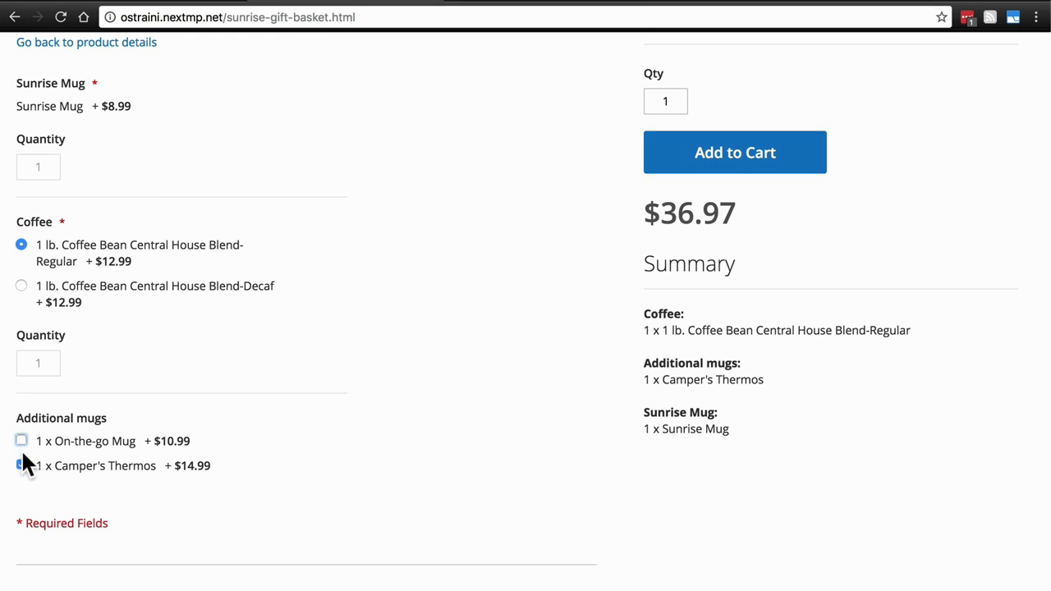
click(22, 466)
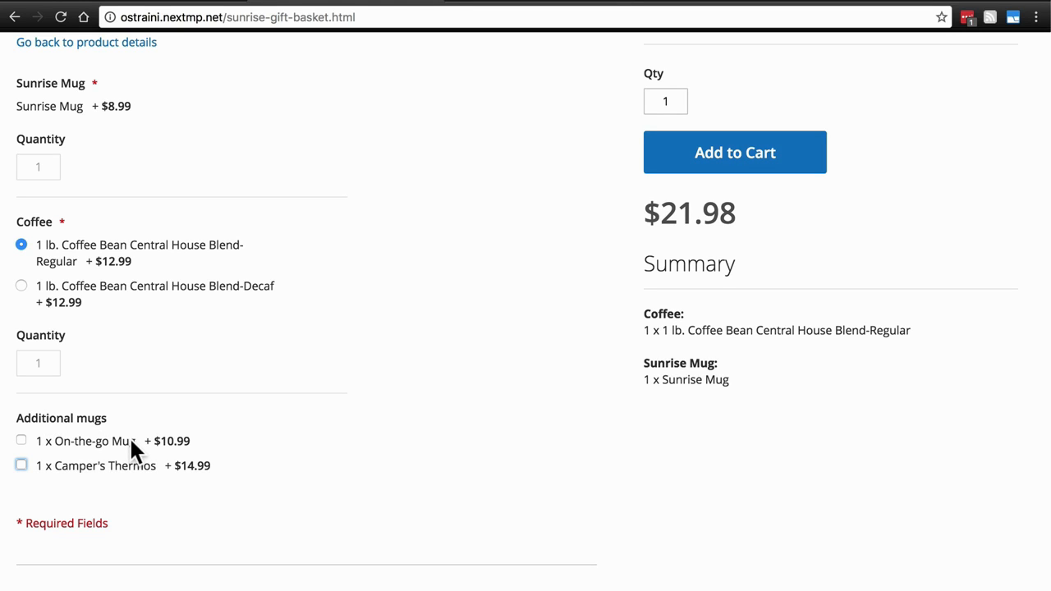
scroll(131, 444, down, 1)
scroll(131, 444, up, 1)
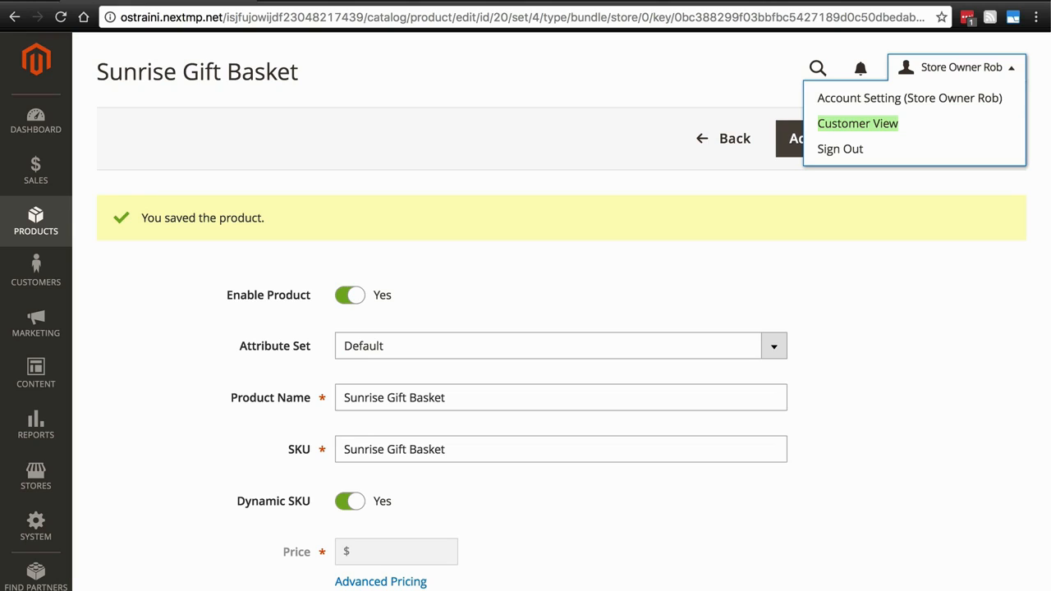
Return from the Sunrise Gift Basket's admin page to the product catalog and show the product types available for a new product.
click(522, 88)
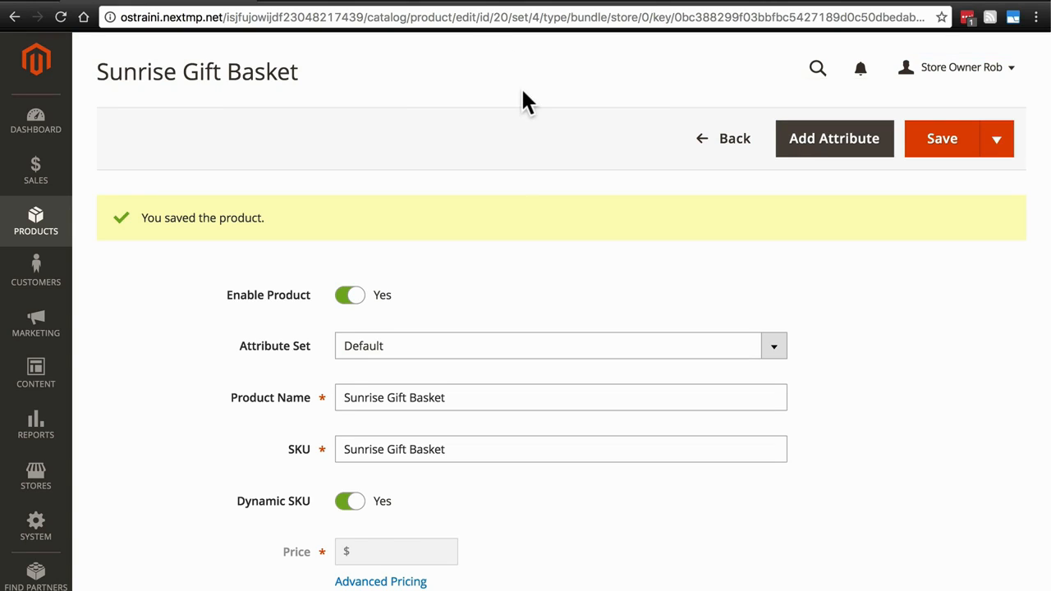
click(733, 148)
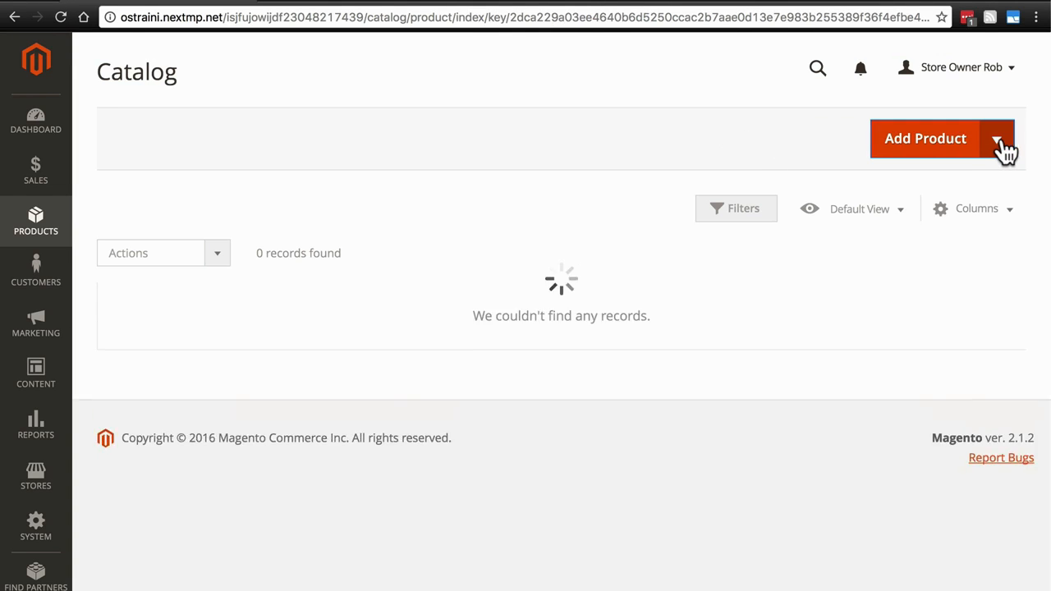
click(1000, 146)
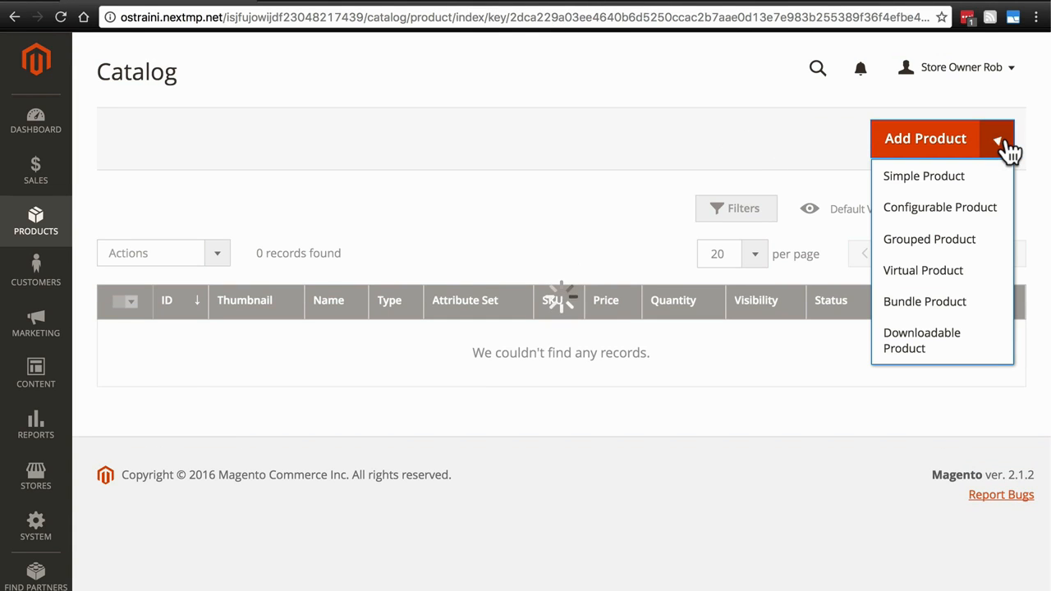